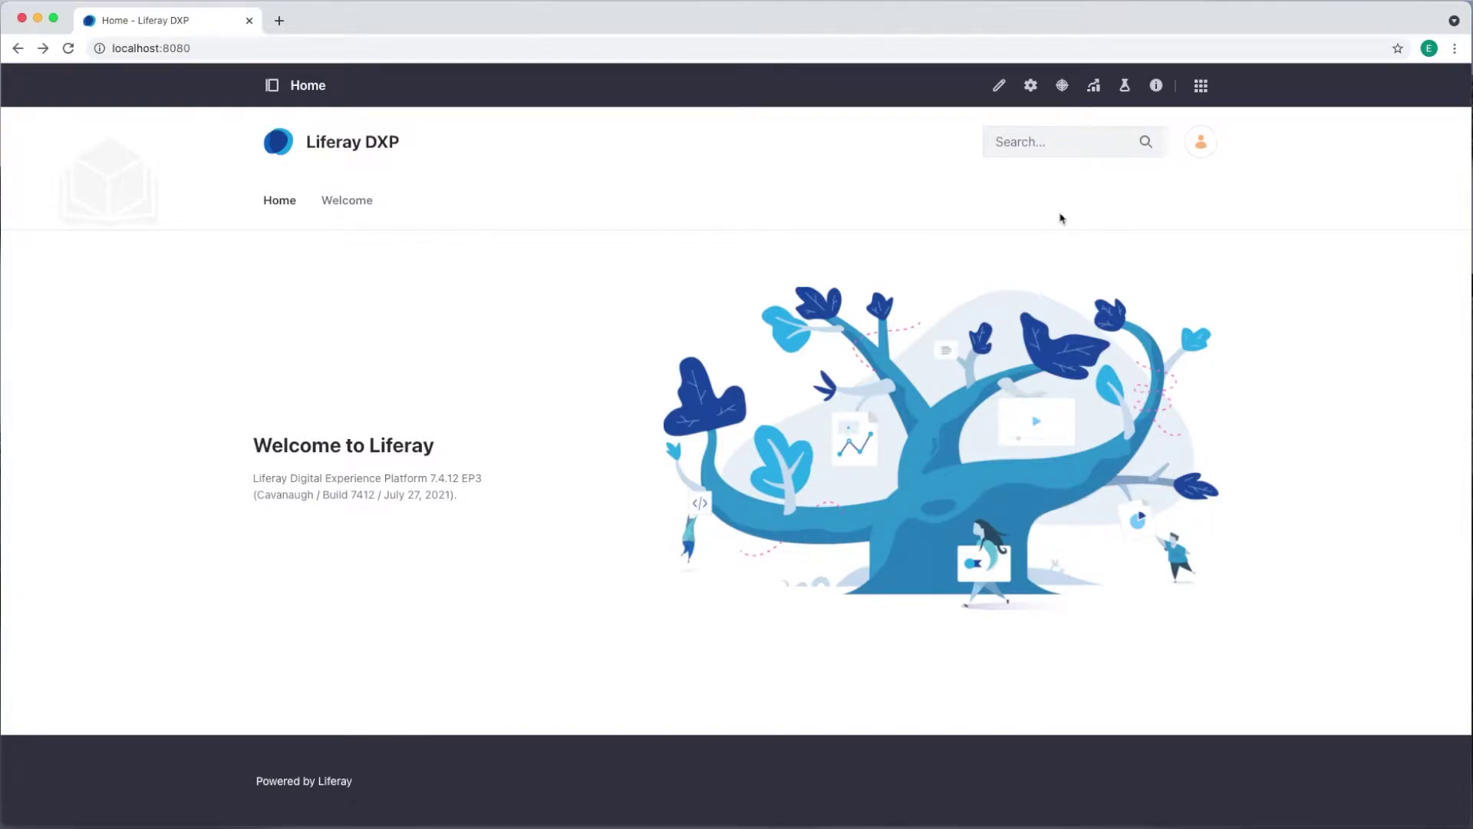
Open Process Builder from the Workflow section of the Applications menu
left_click(1200, 86)
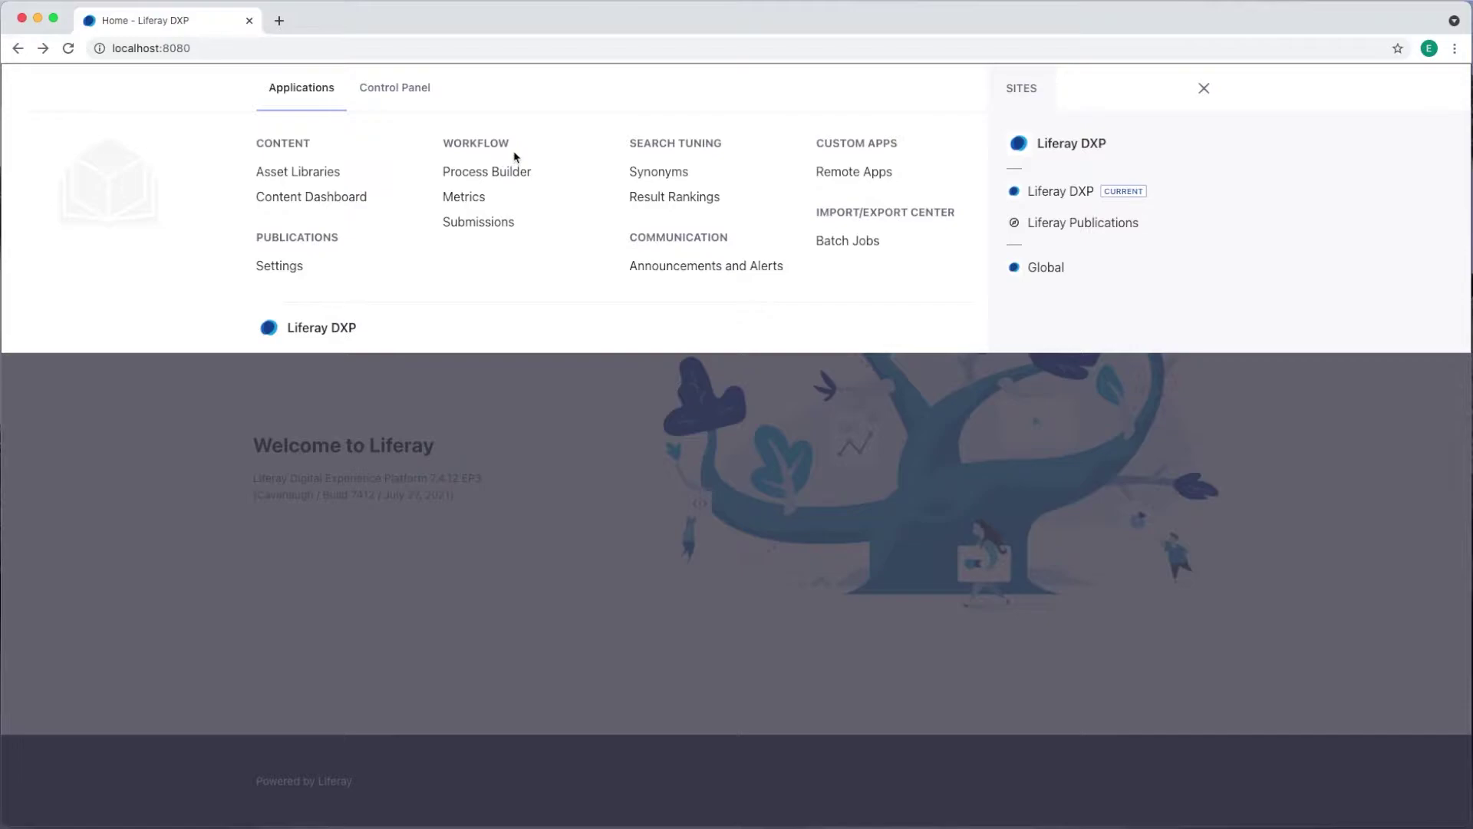
left_click(516, 172)
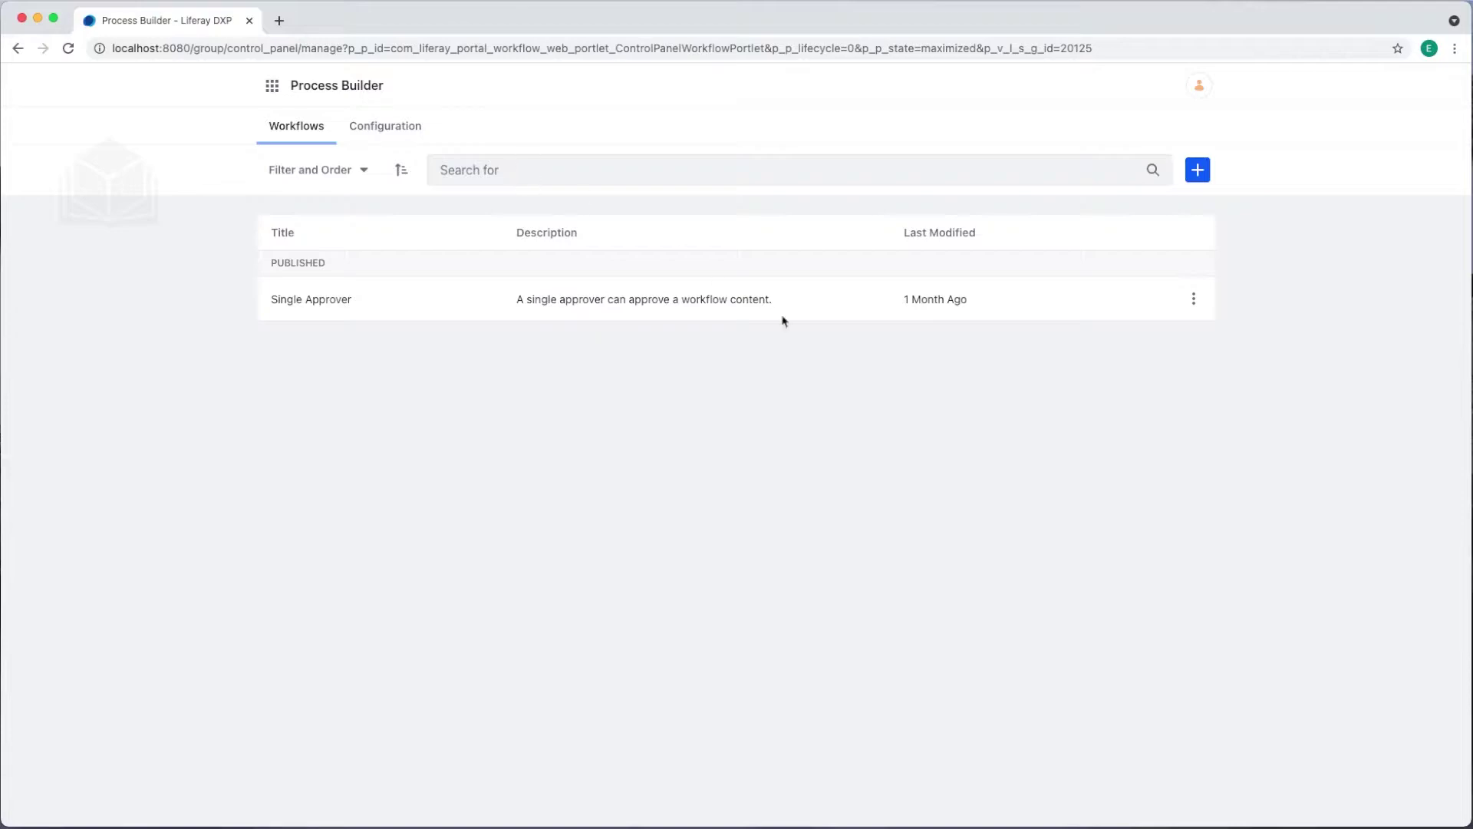
Create a new workflow titled 'Admin Approval'
left_click(1196, 181)
left_click(533, 147)
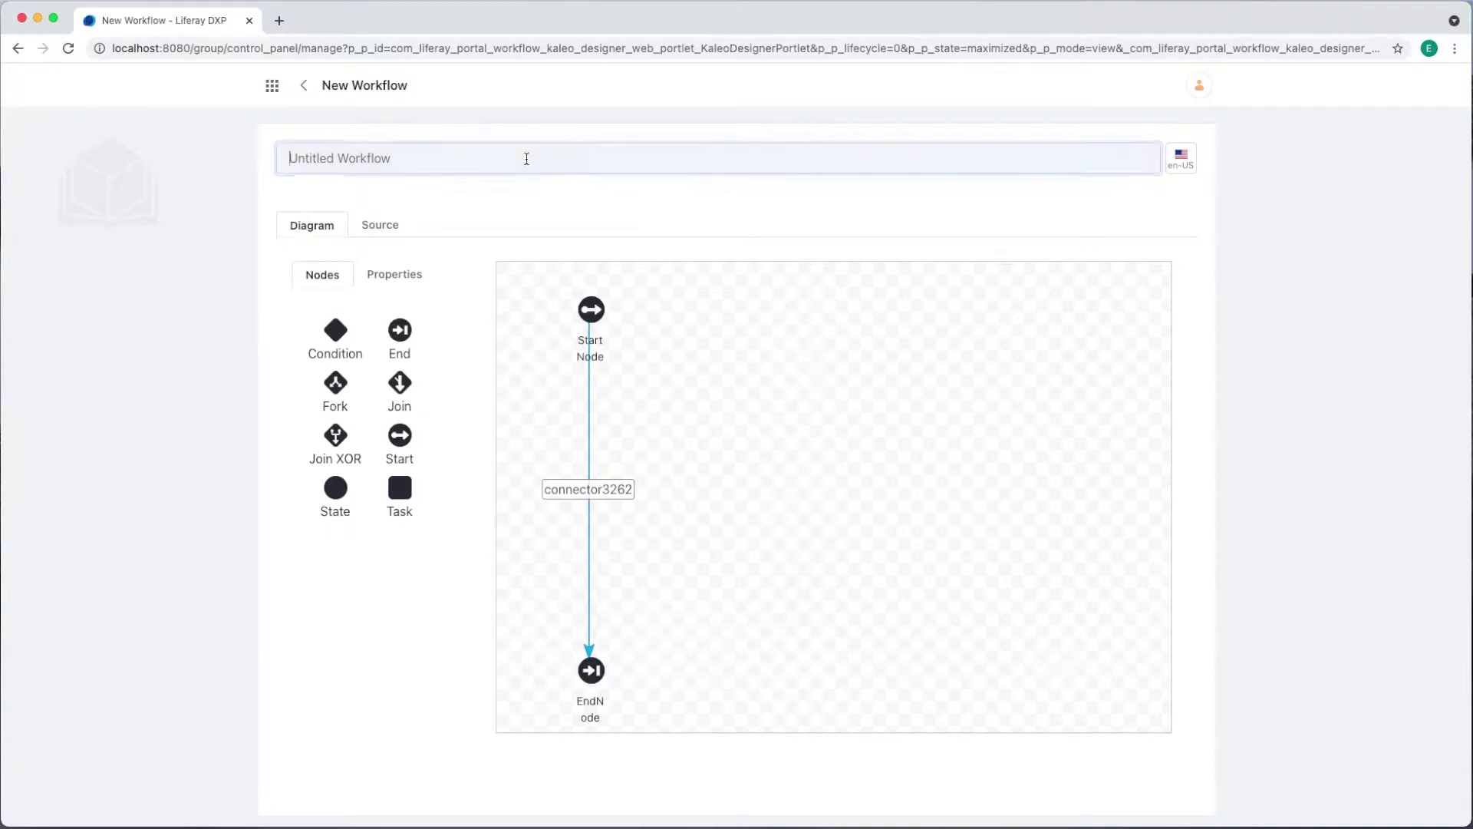
type("Admin Approval")
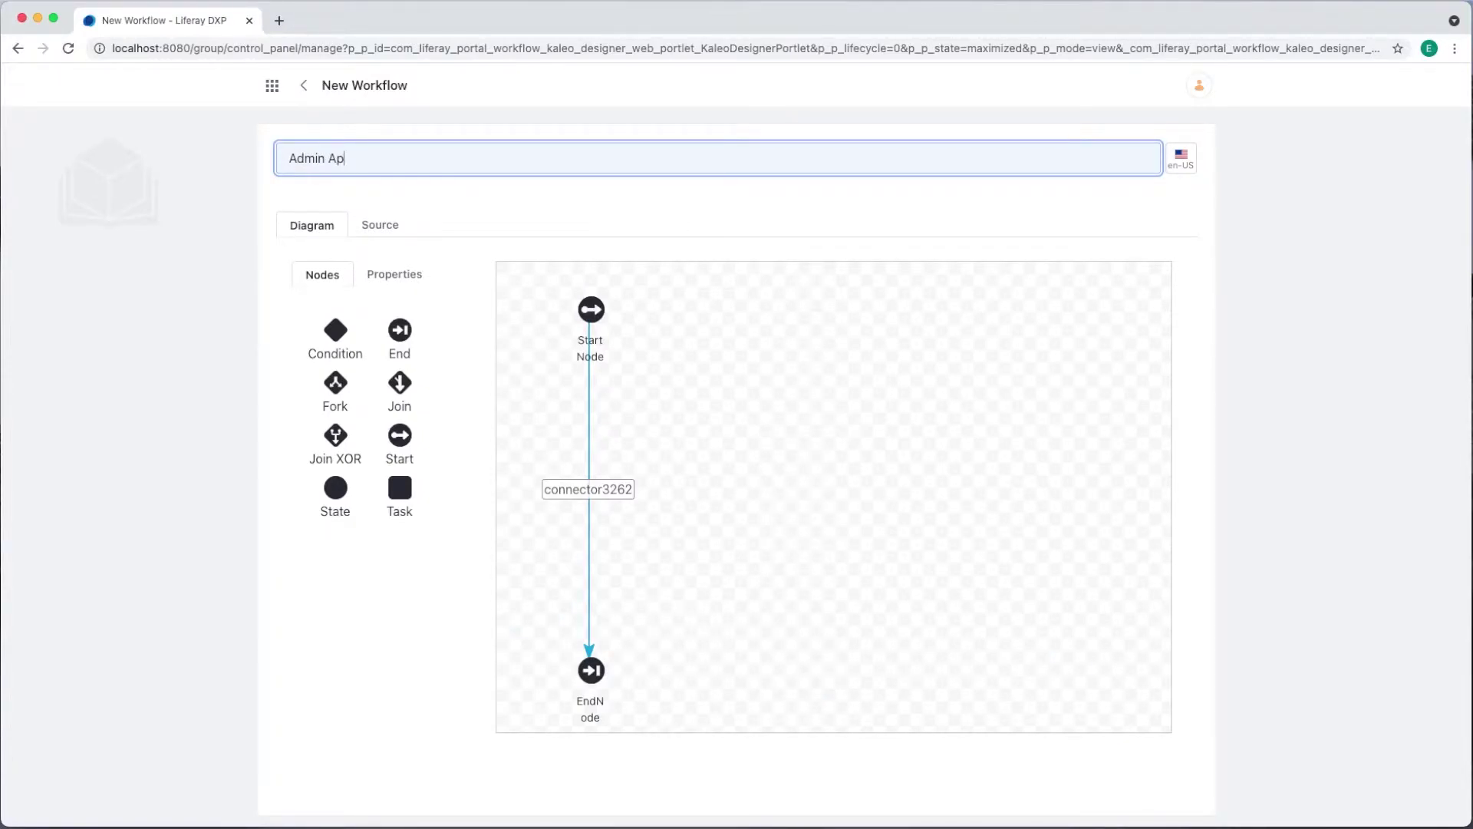
left_click(469, 222)
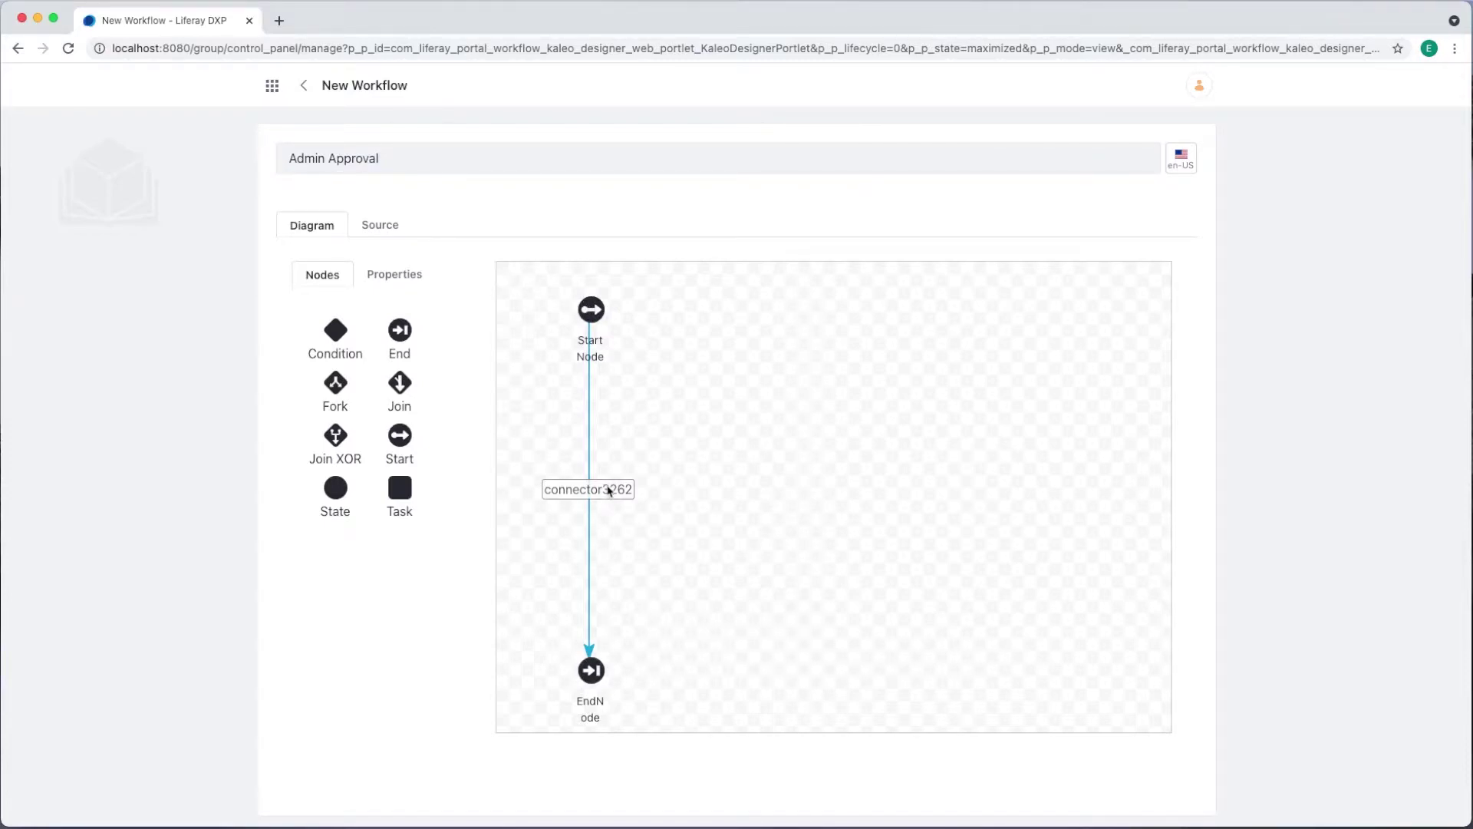
Place Start on the left and End on the right, then delete their default connector
left_click_drag(592, 669, 1032, 482)
left_click_drag(591, 312, 584, 481)
left_click(789, 483)
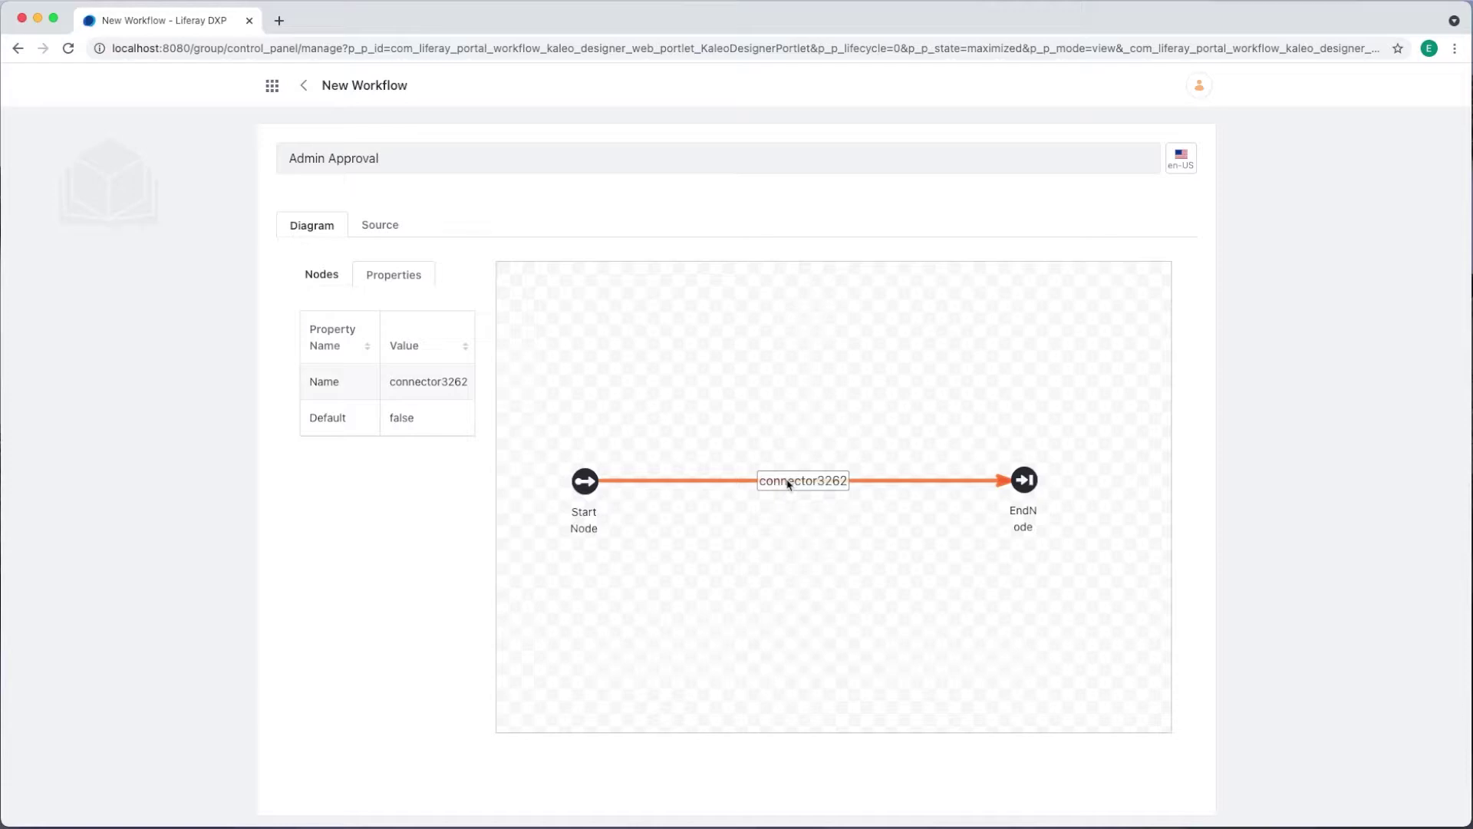
key("Delete")
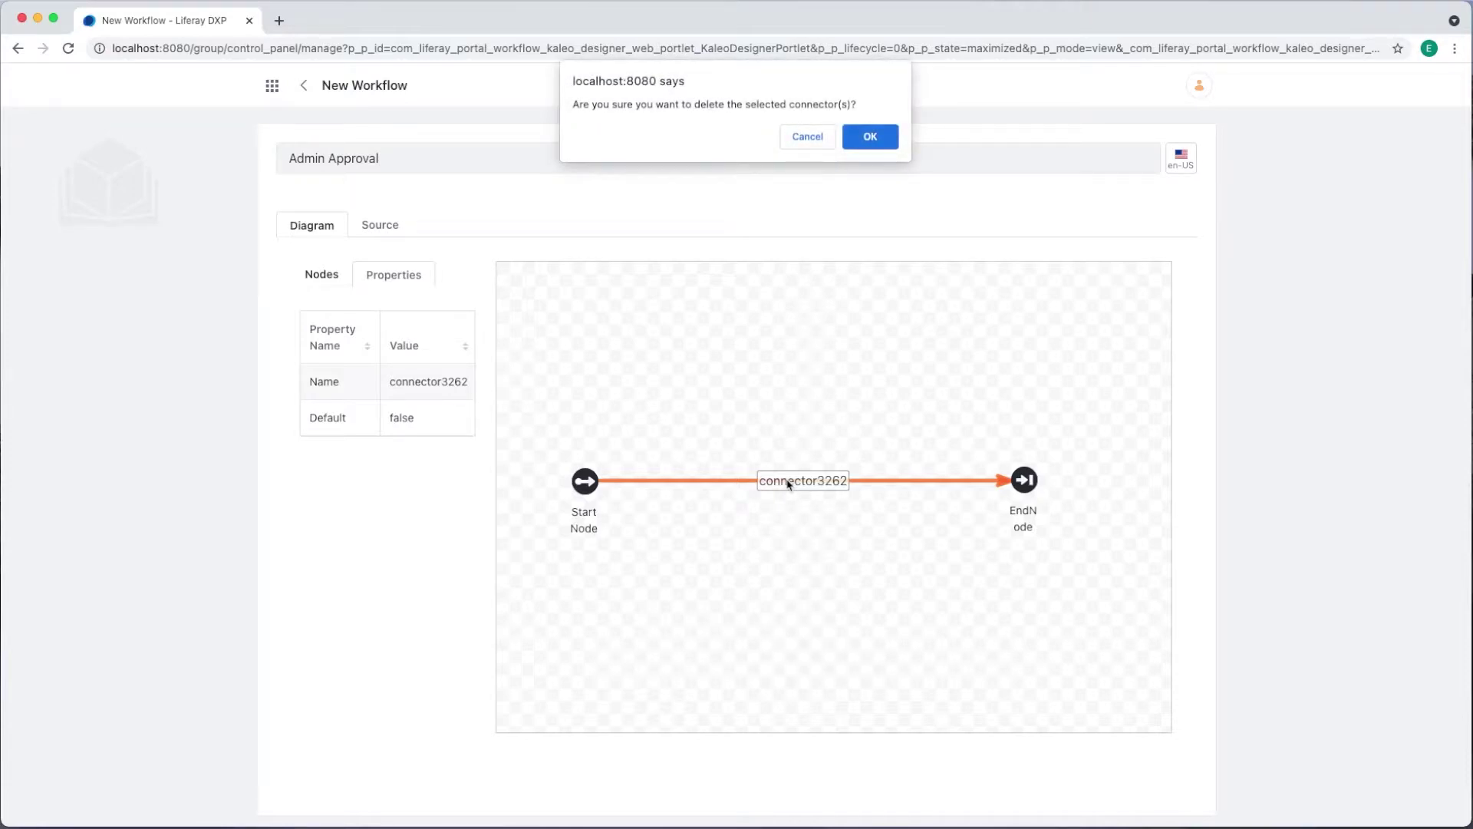
left_click(870, 139)
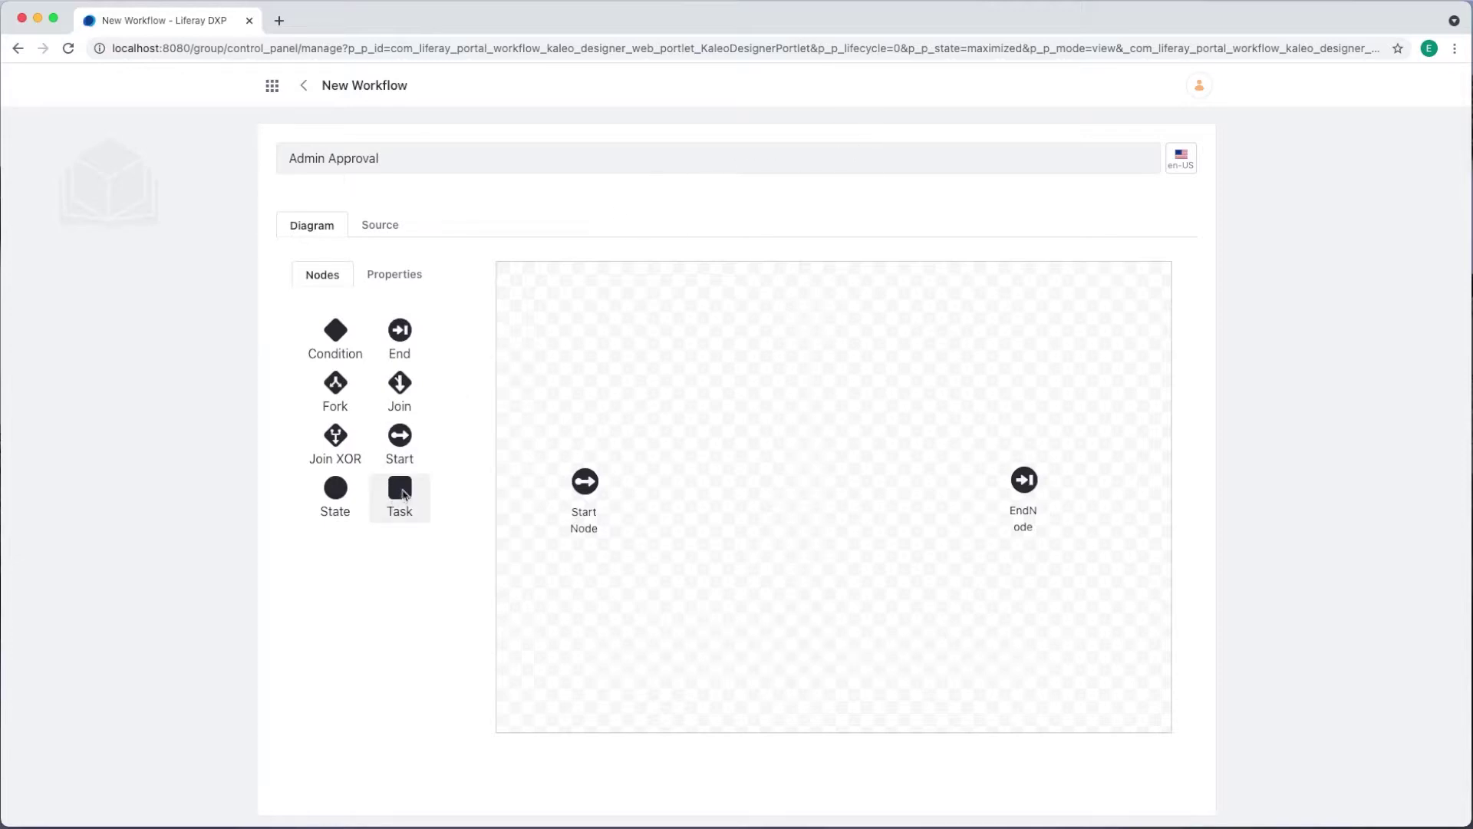
Add task6814 and task7565, chaining Start to End through them, with task7565 linking back to task6814
left_click_drag(399, 491, 737, 539)
left_click_drag(400, 495, 900, 554)
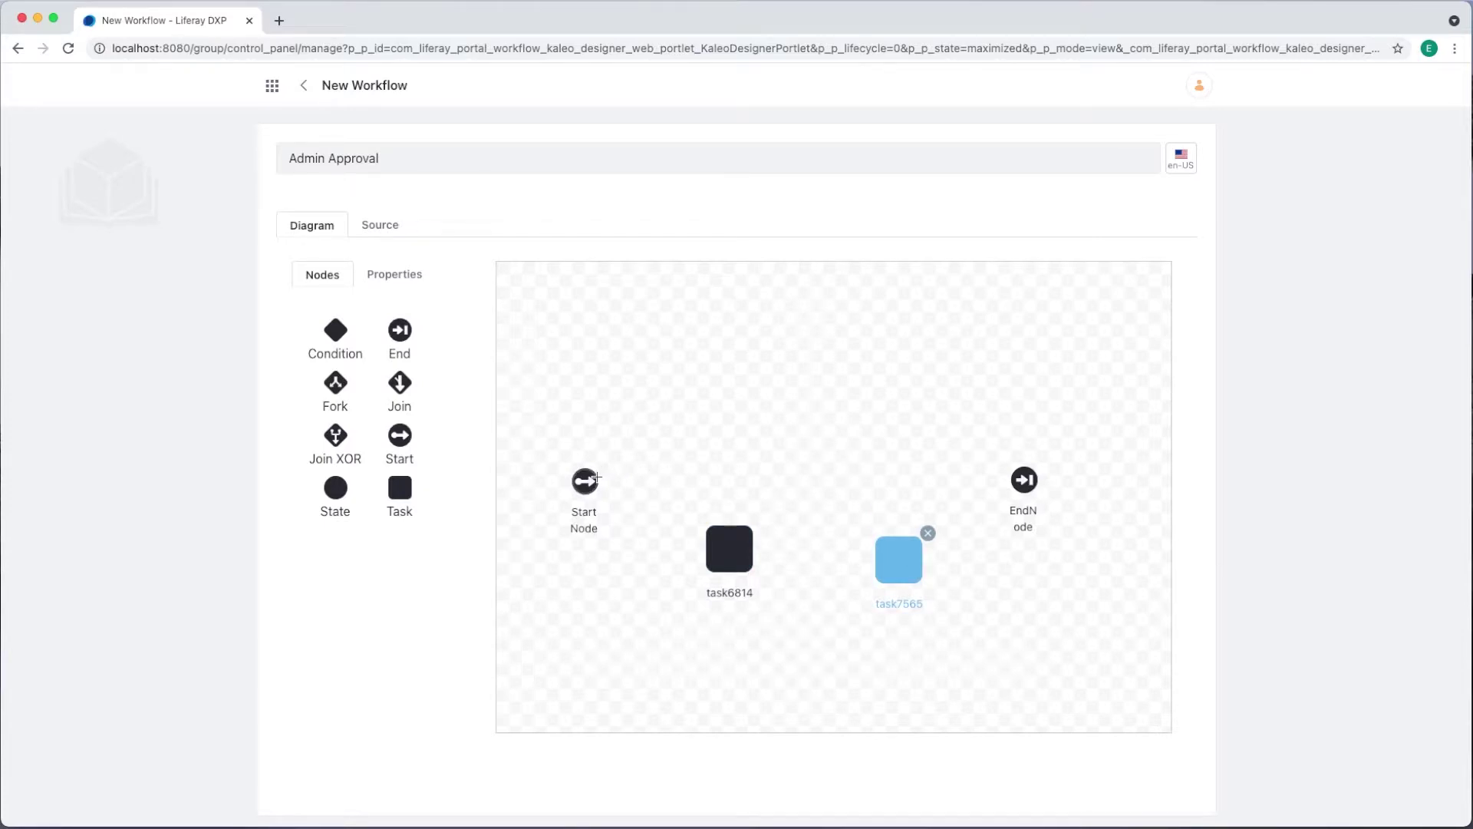
left_click_drag(596, 477, 707, 529)
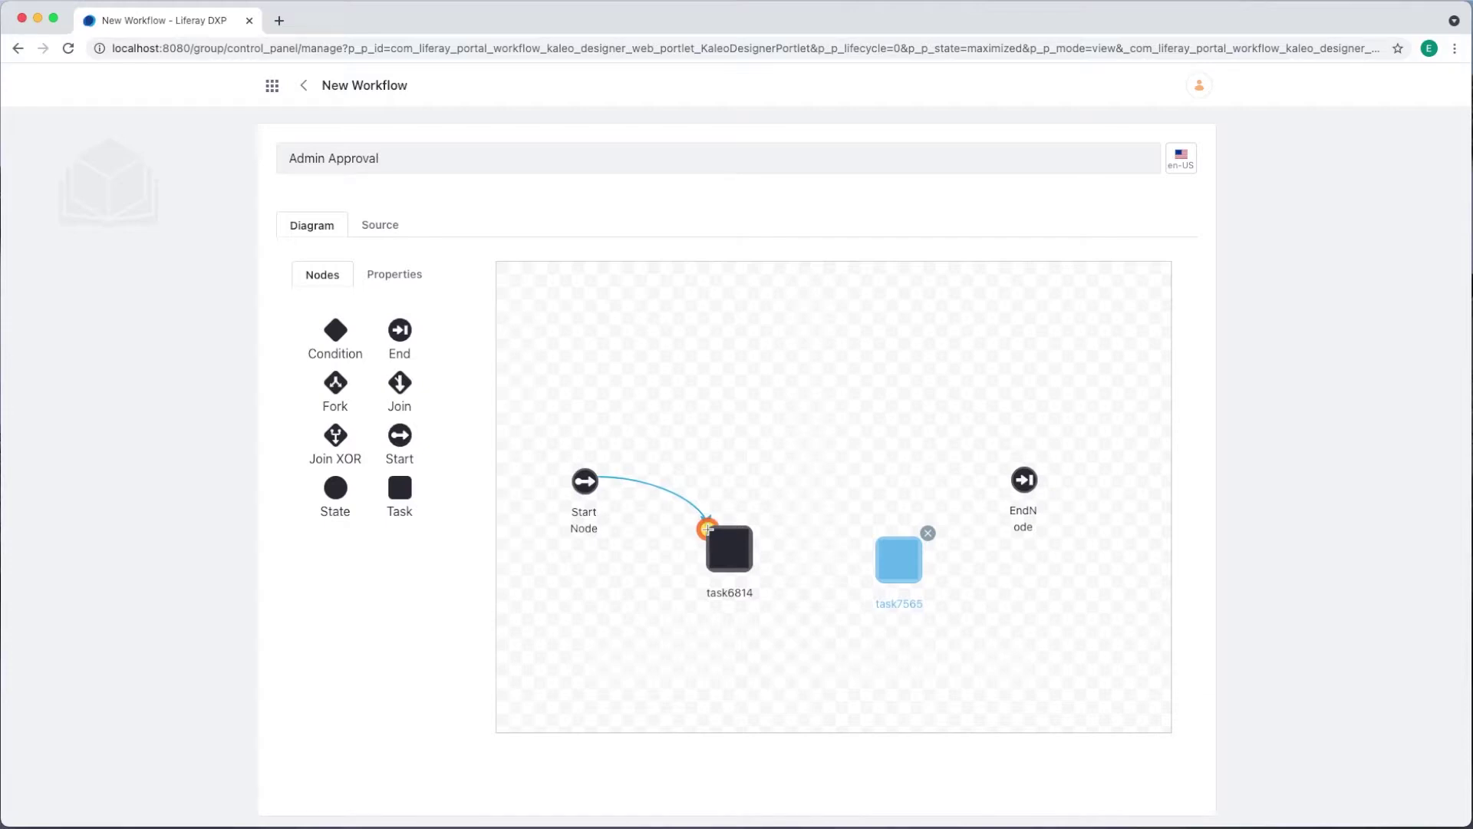
left_click_drag(707, 530, 875, 538)
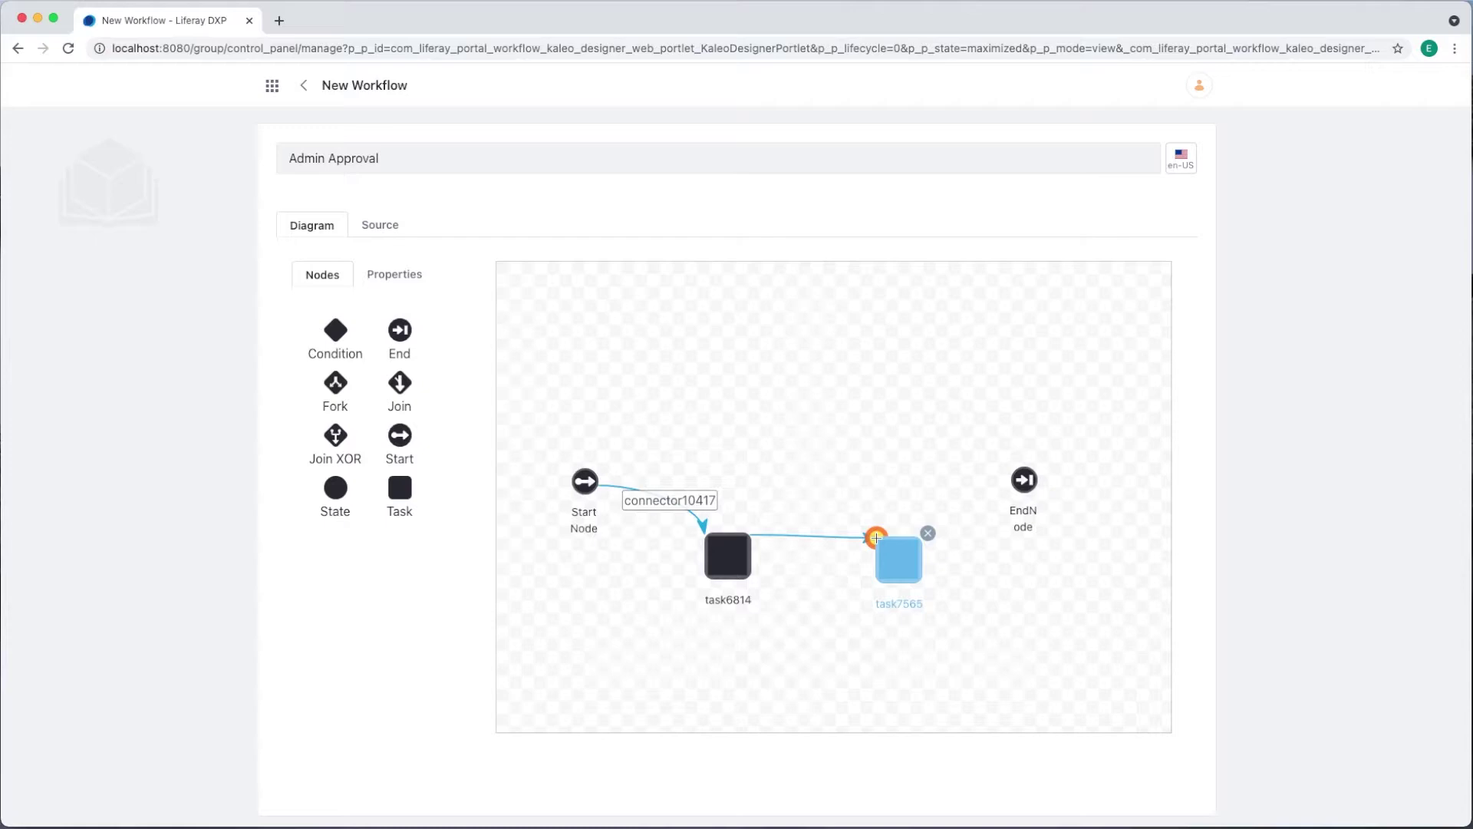
left_click_drag(876, 537, 1021, 493)
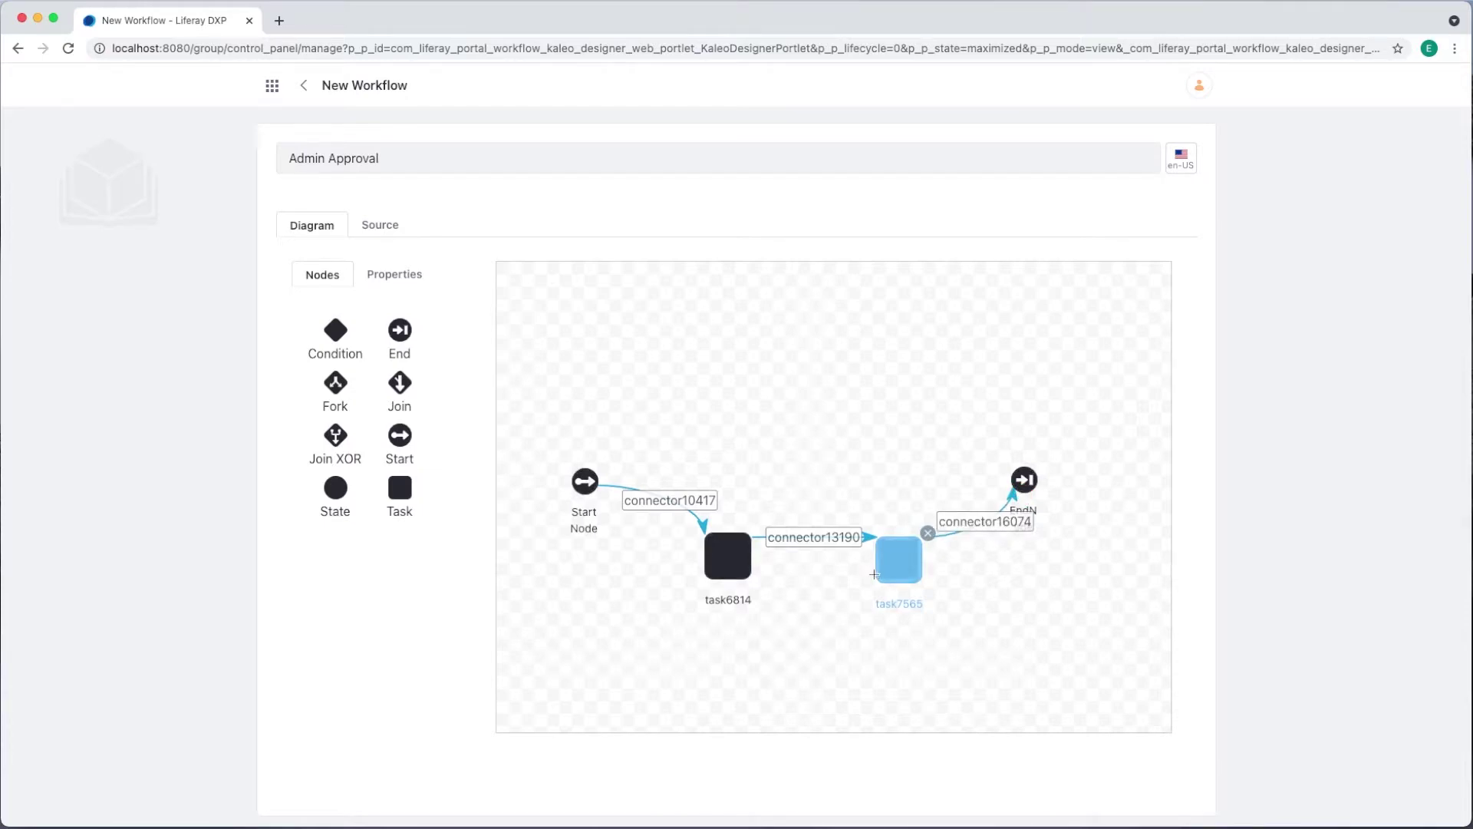
left_click_drag(874, 574, 748, 569)
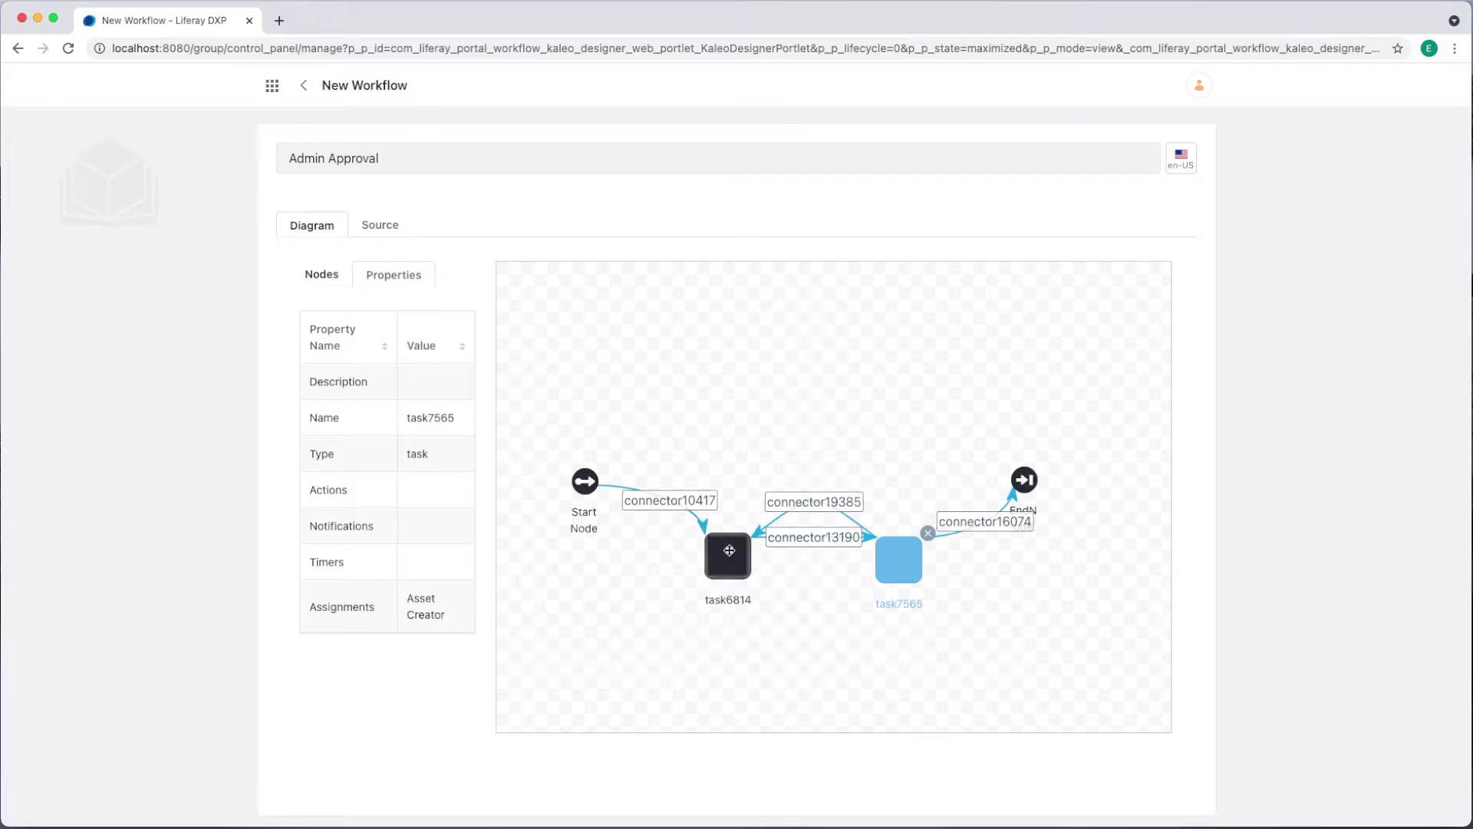
Rename task6814 to 'Draft' and task7565 to 'Review' in the Properties panel
left_click(730, 554)
left_click(661, 500)
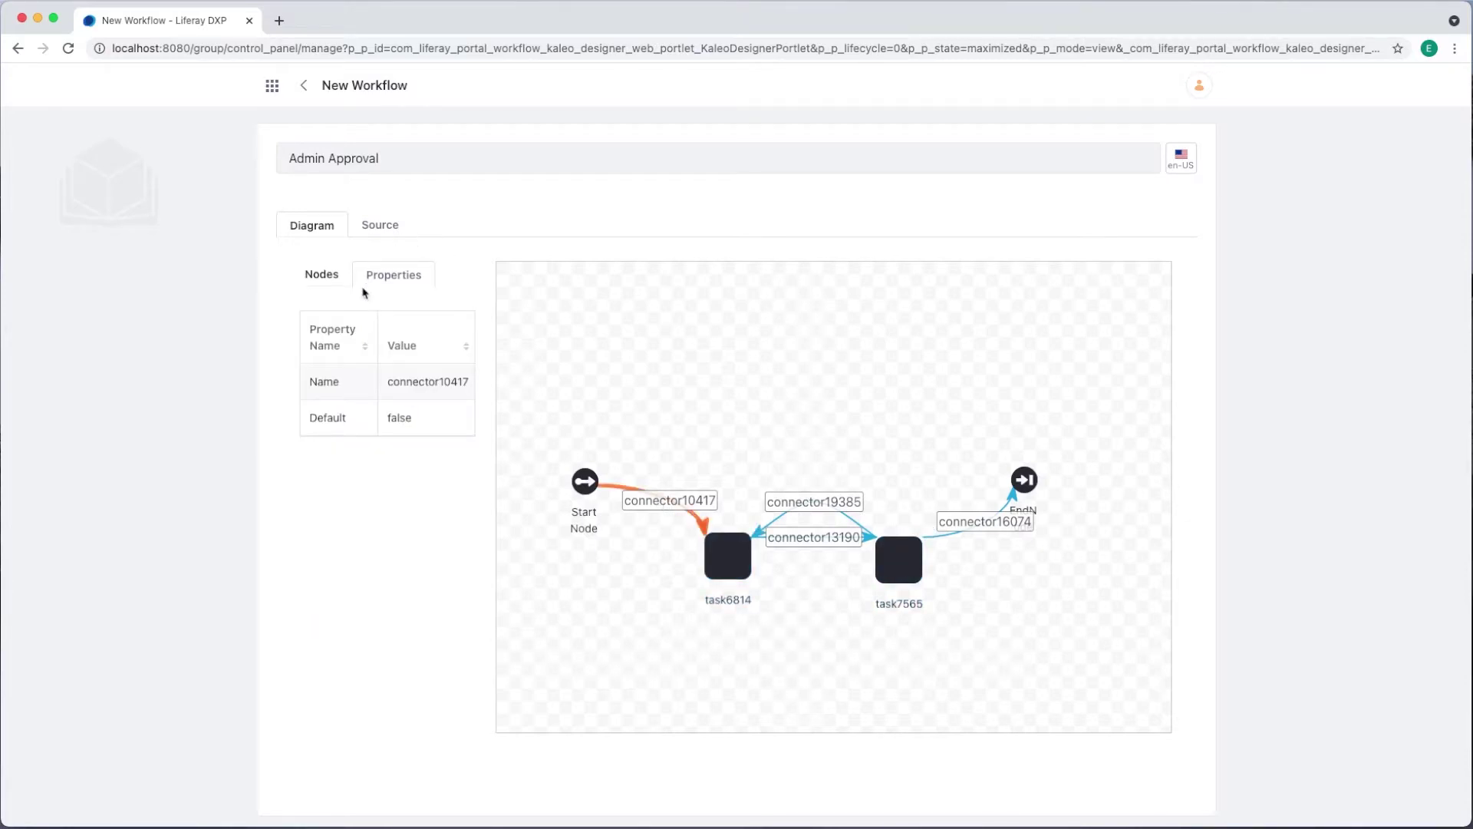
left_click(718, 555)
left_click(428, 418)
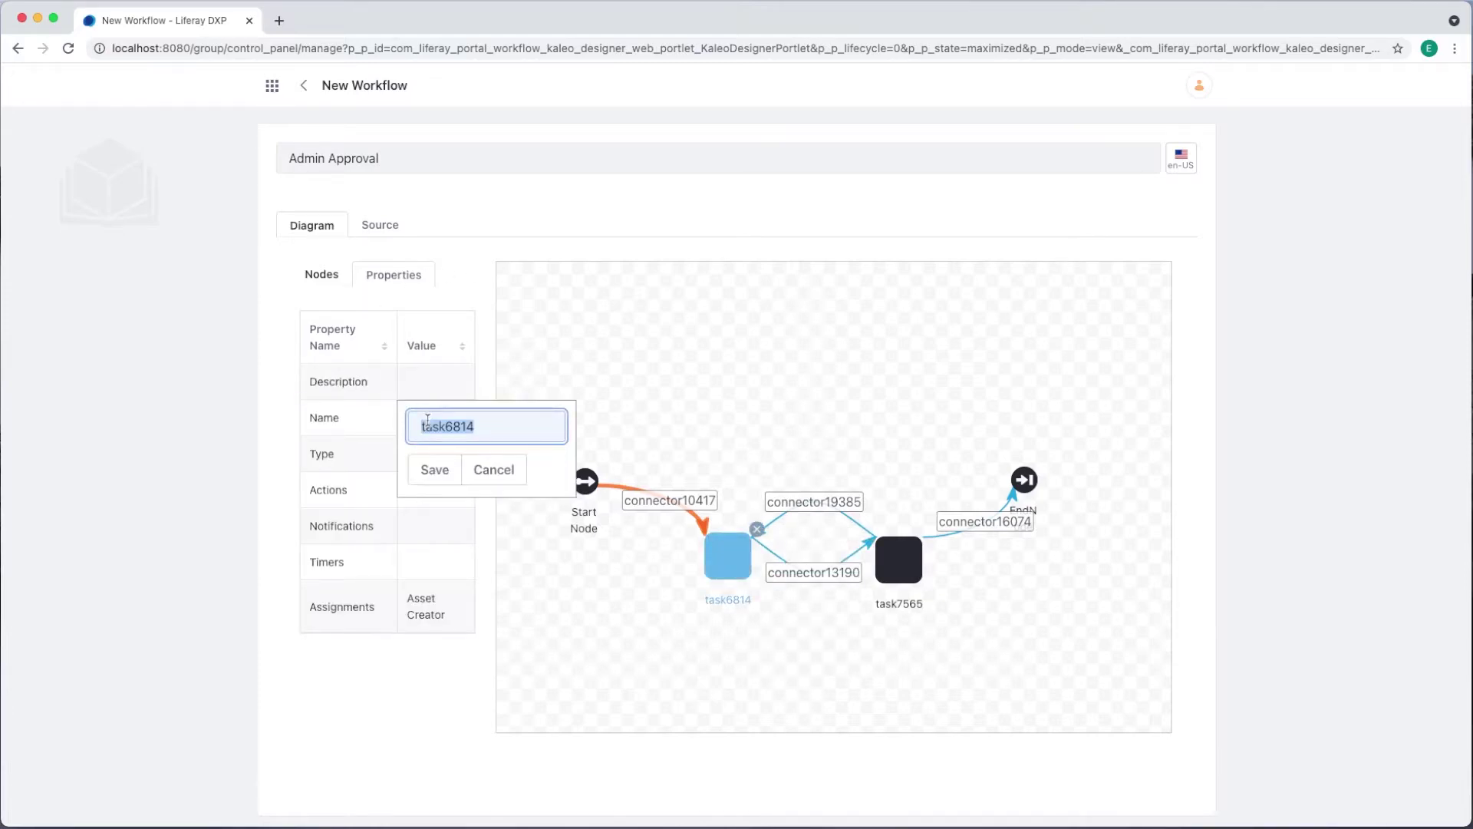
type("Draft")
left_click(434, 470)
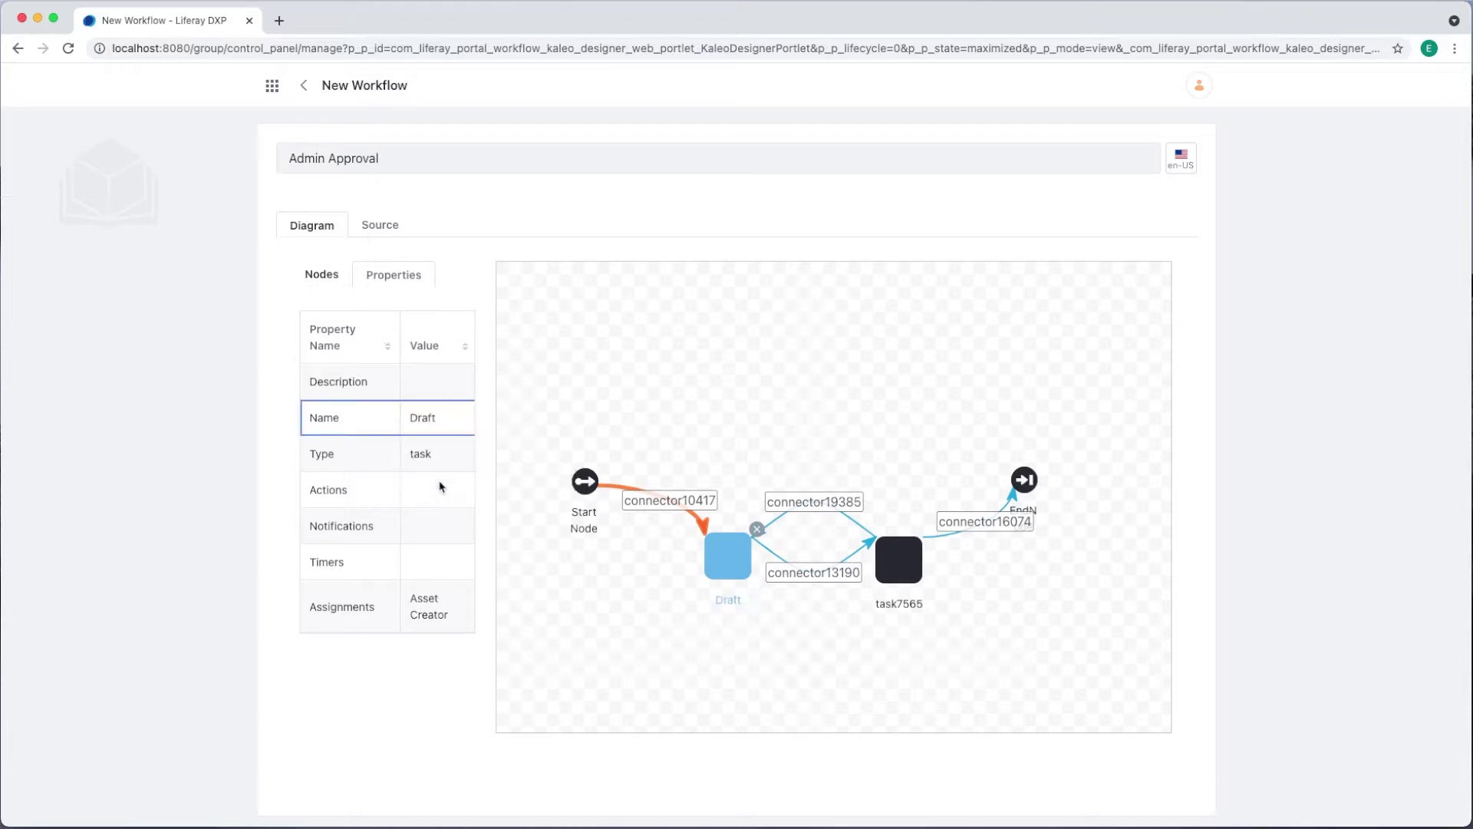
left_click(892, 571)
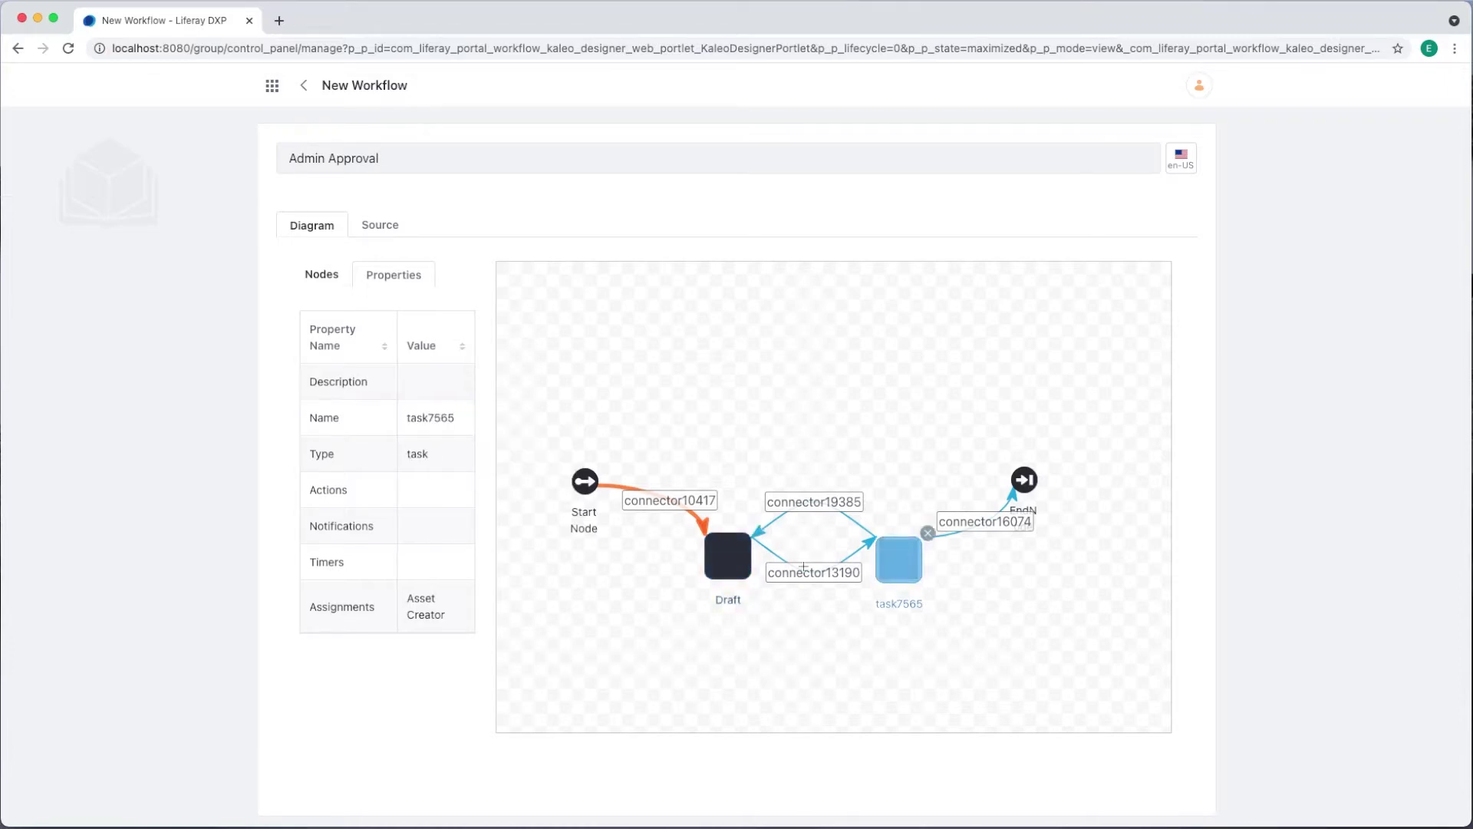
left_click(430, 419)
type("Review")
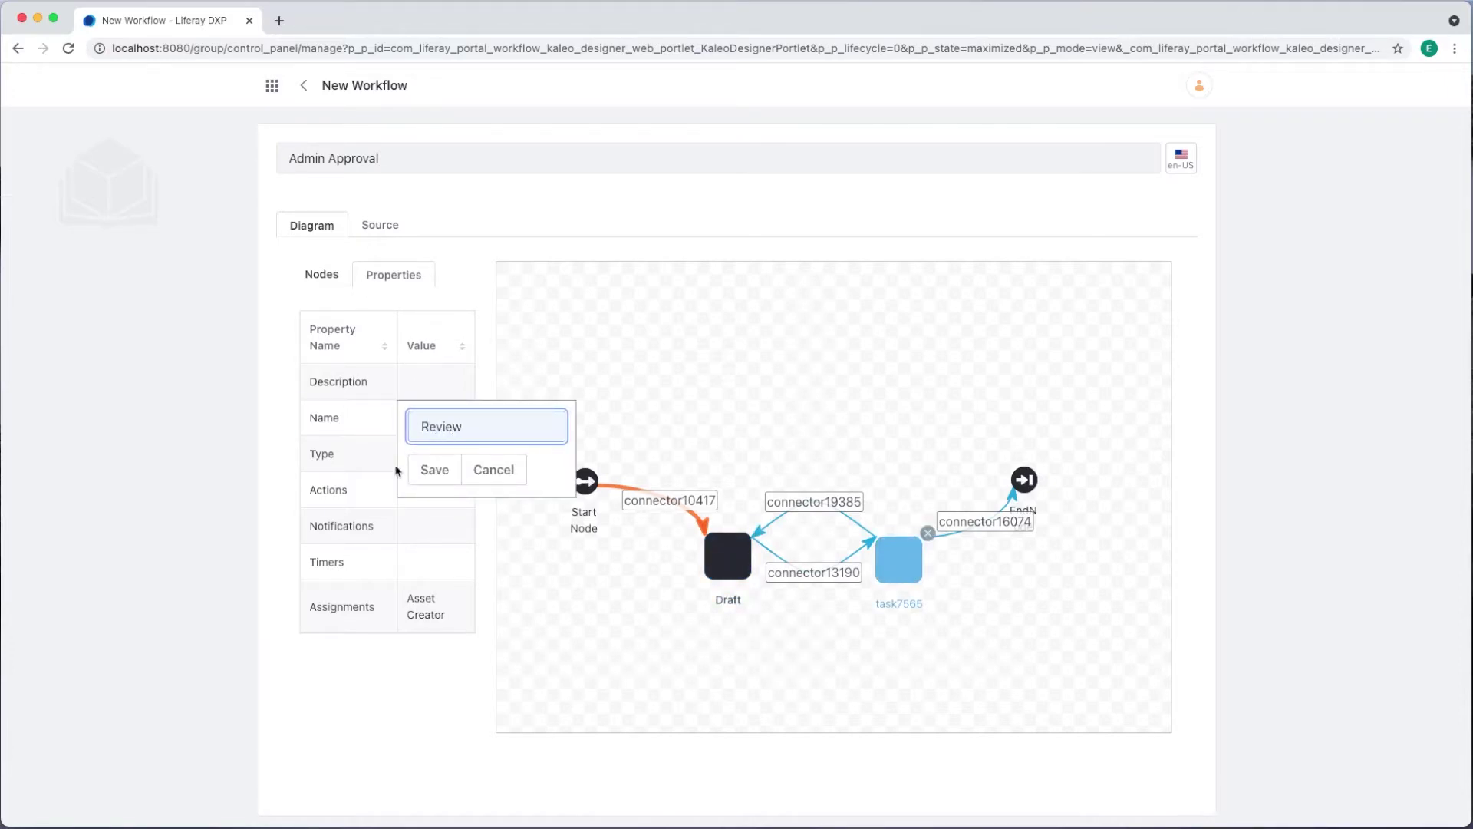
left_click(431, 474)
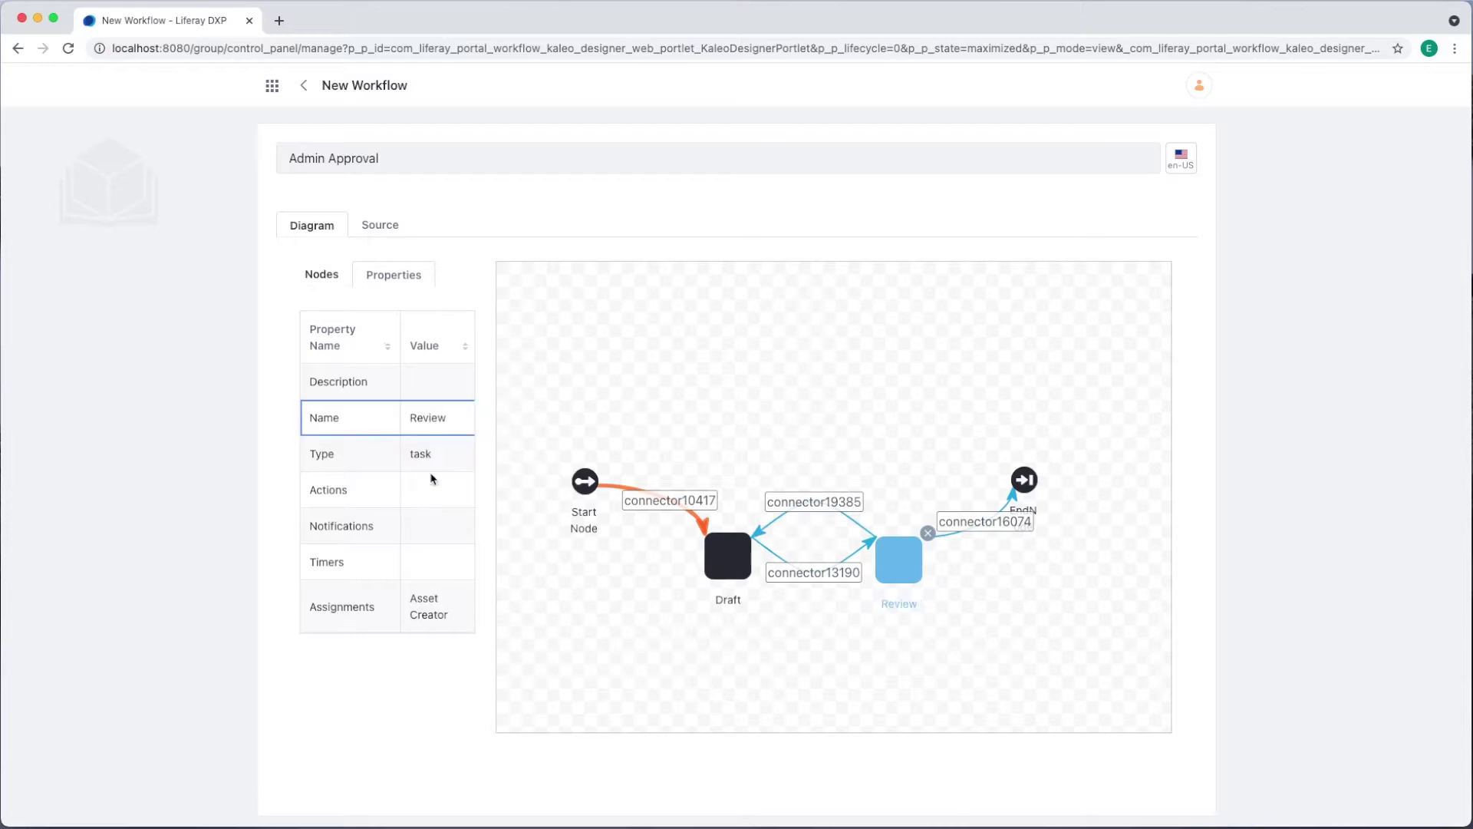
Name the Start-to-Draft connector 'Create' and the Draft-to-Review connector 'Submit'
left_click(672, 503)
left_click(408, 382)
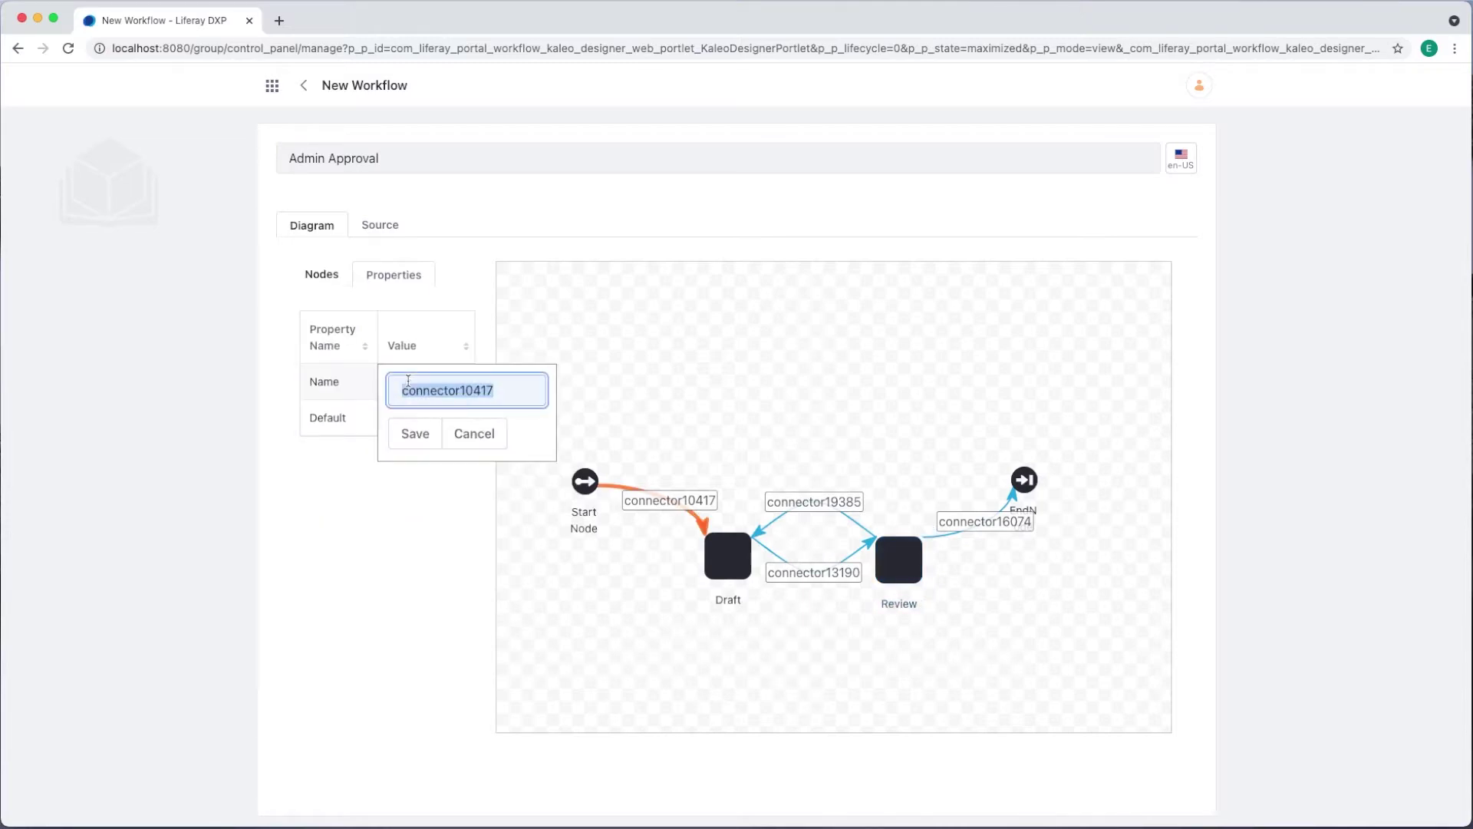
type("Create")
left_click(413, 432)
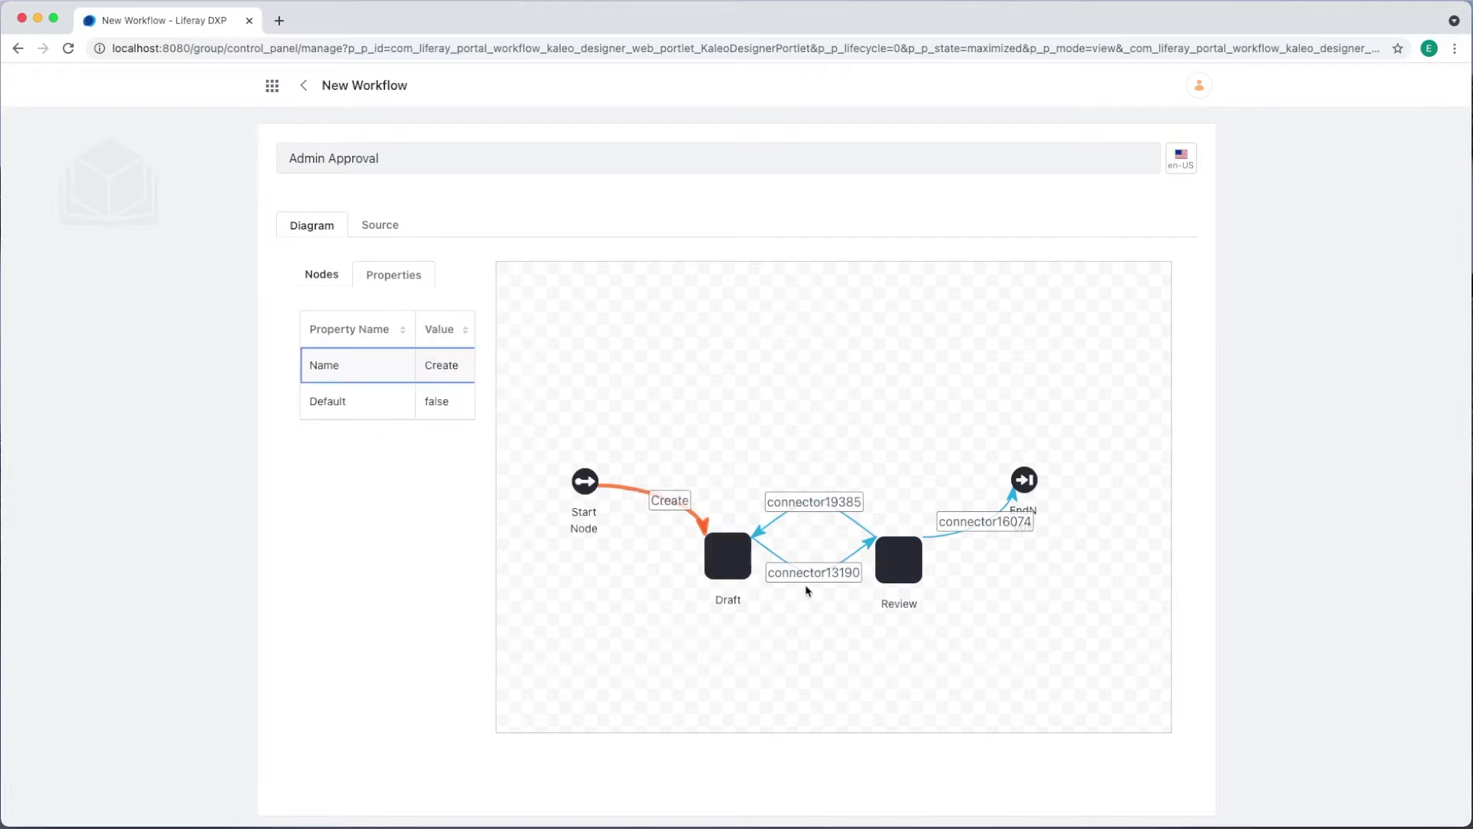
left_click(811, 576)
left_click(430, 383)
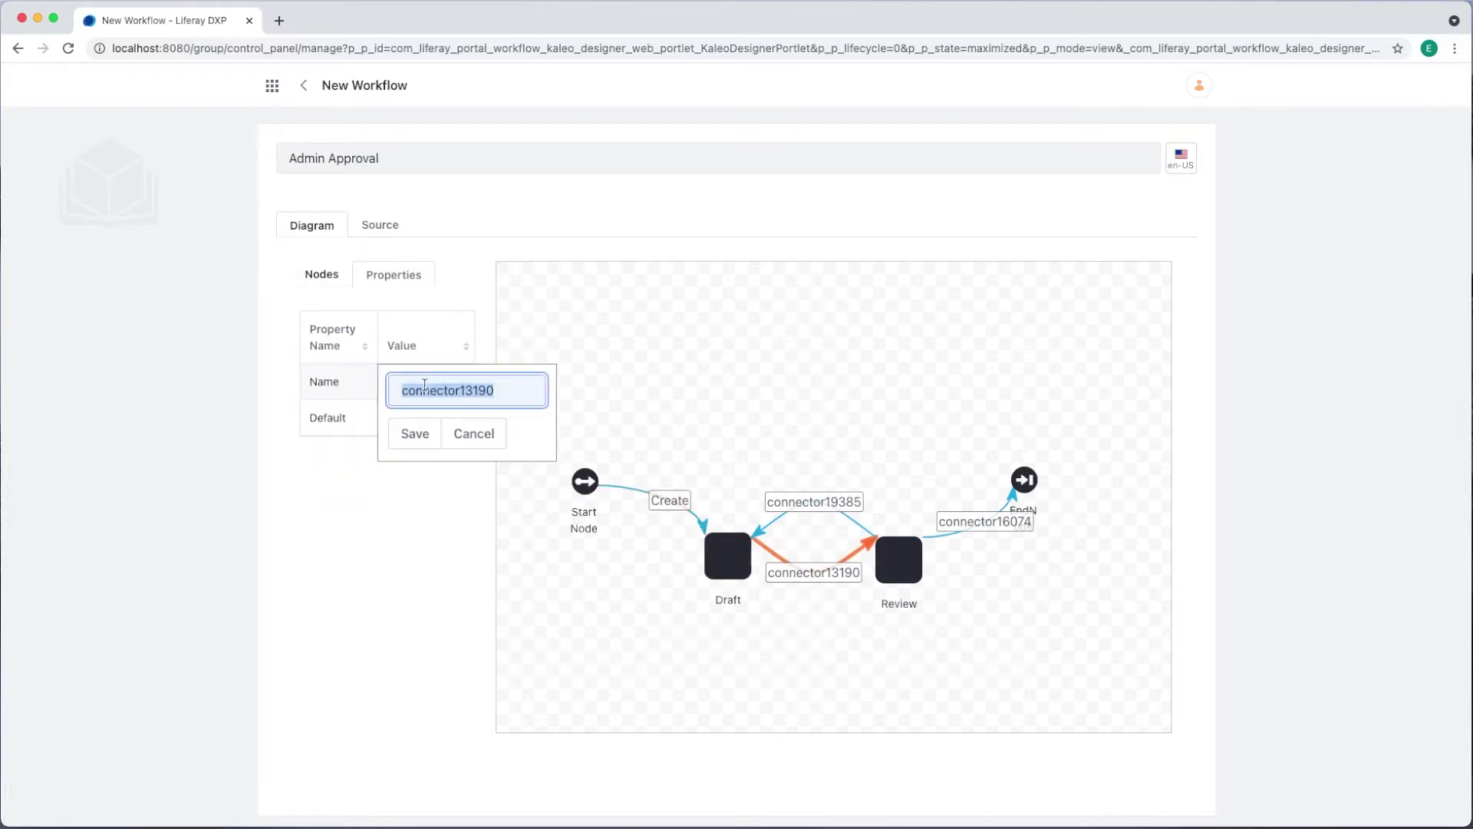
type("Submit")
left_click(419, 435)
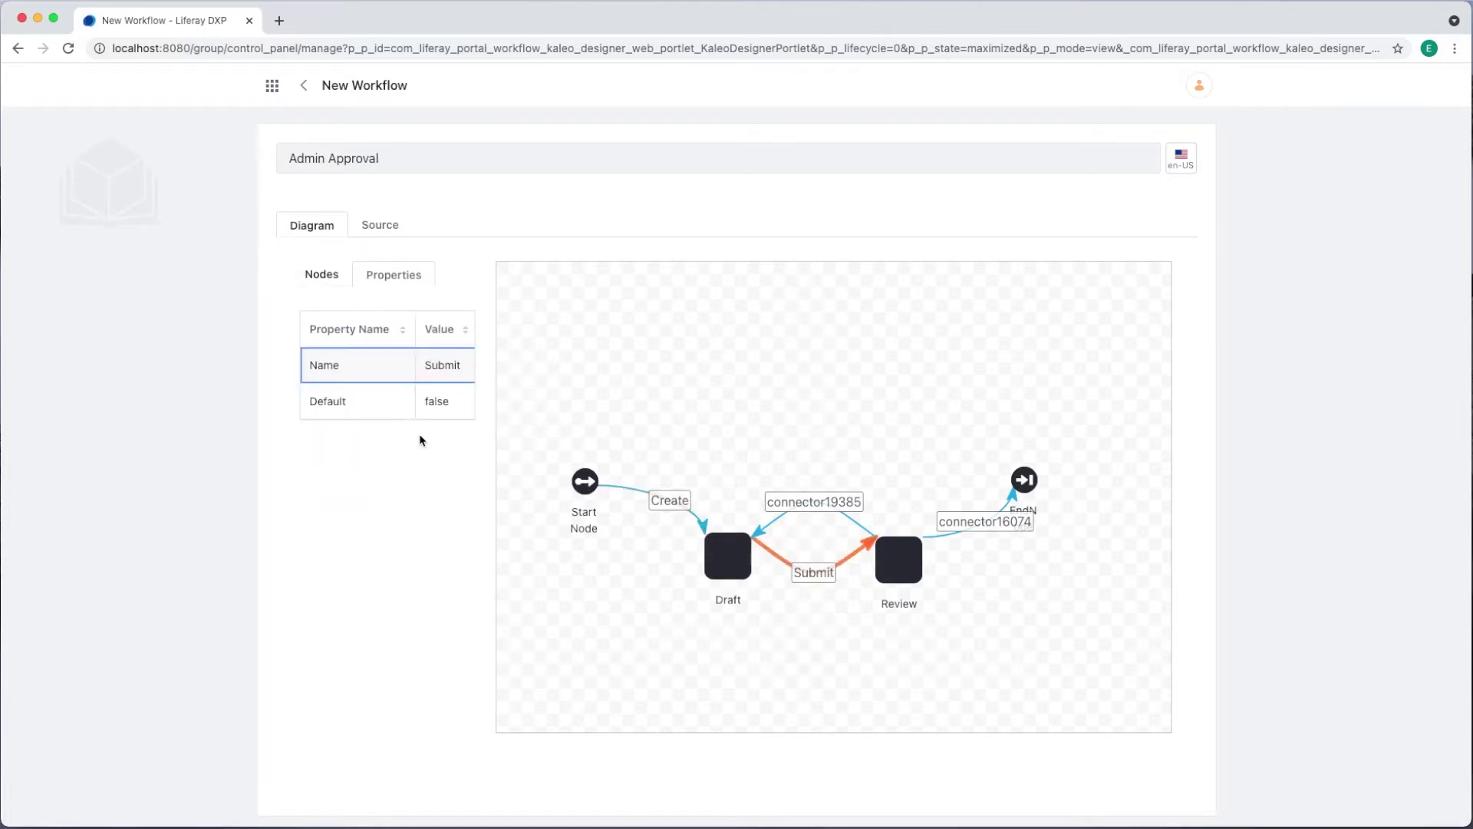
Name the Review-to-Draft connector 'Reject' and the Review-to-End connector 'Approve'
left_click(819, 502)
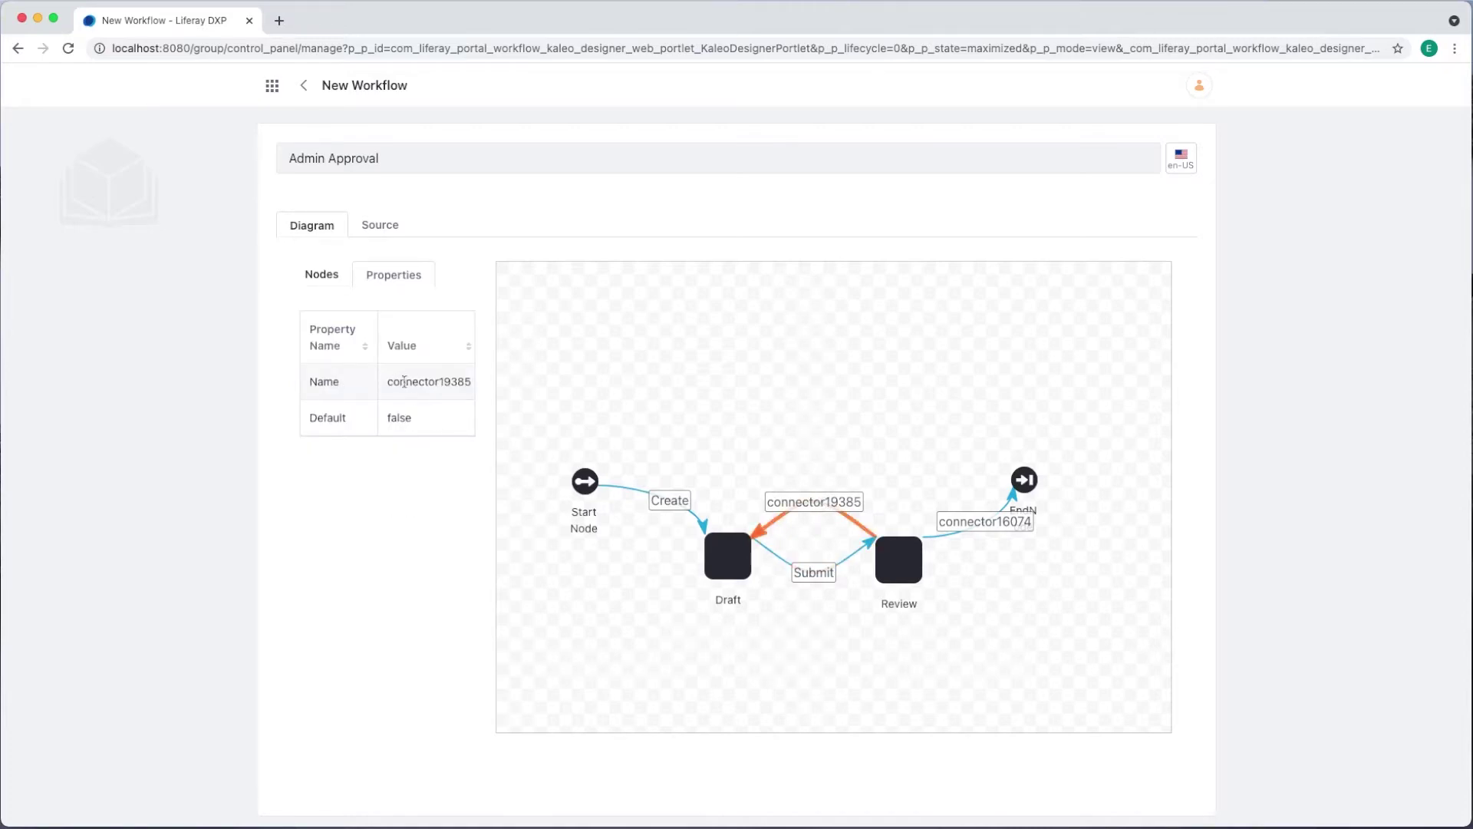
left_click(405, 382)
type("Reject")
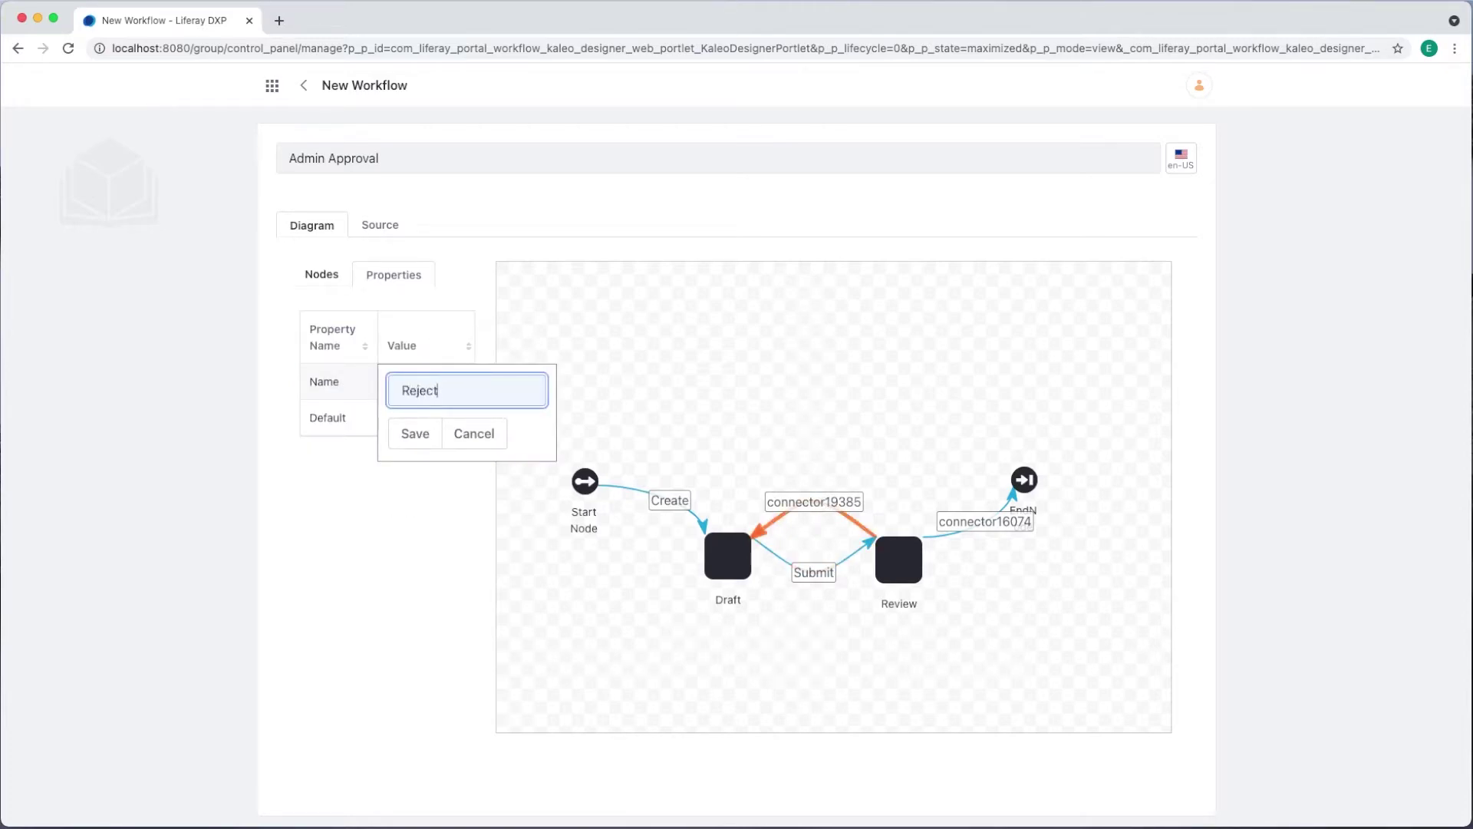
left_click(417, 432)
left_click(981, 529)
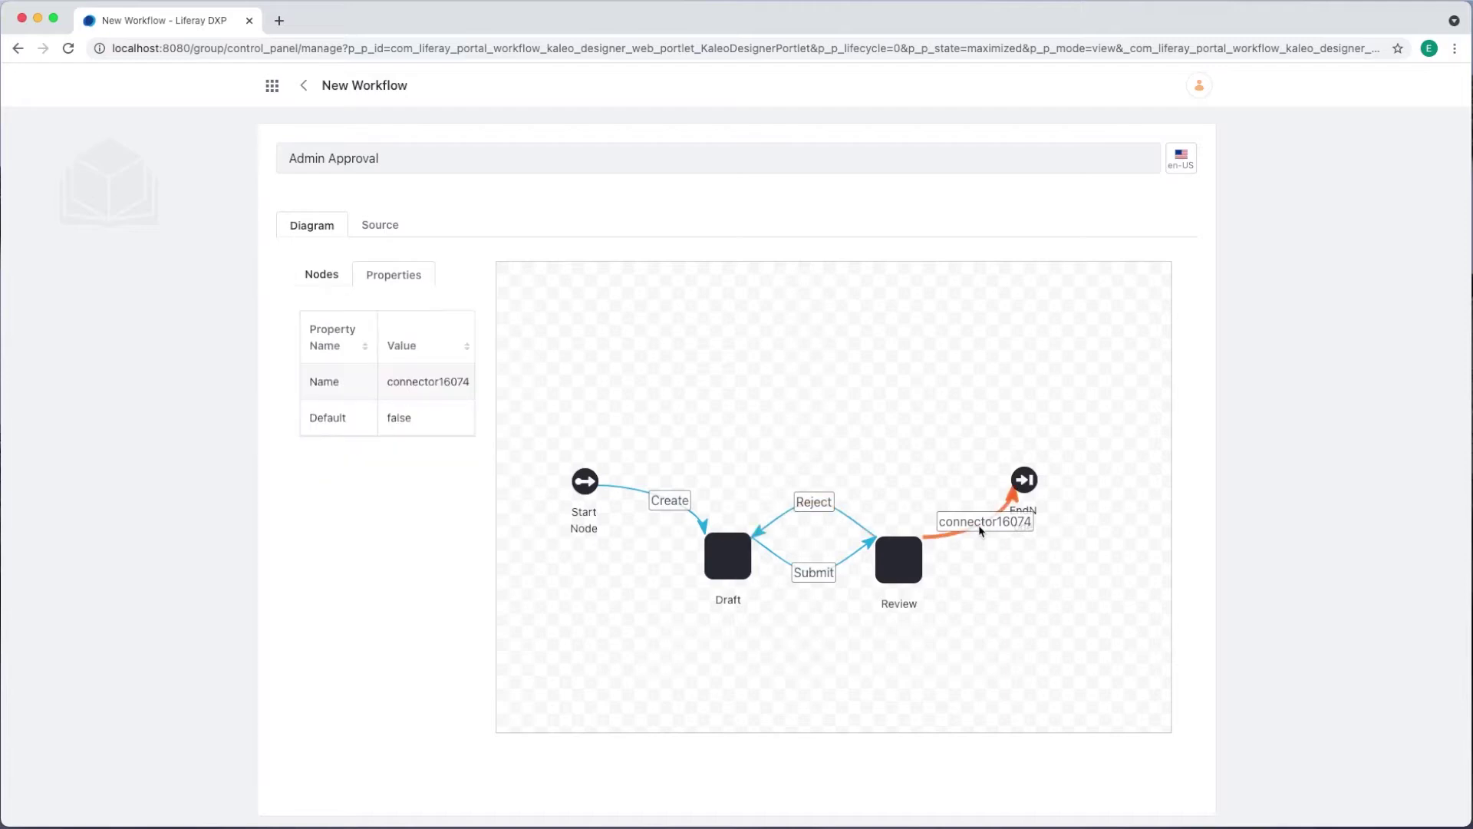
left_click(422, 381)
type("A")
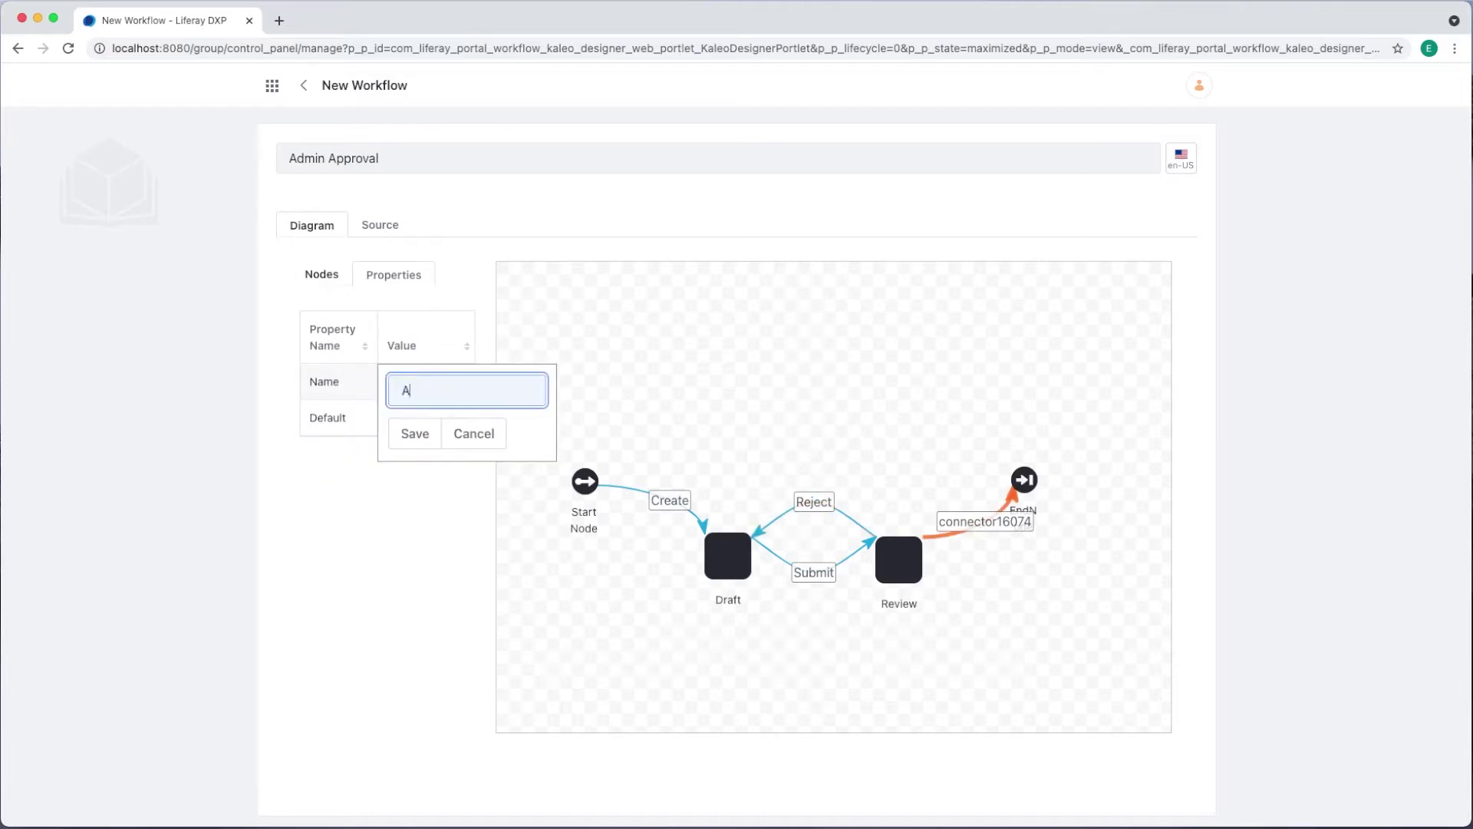
type("pprove")
left_click(414, 432)
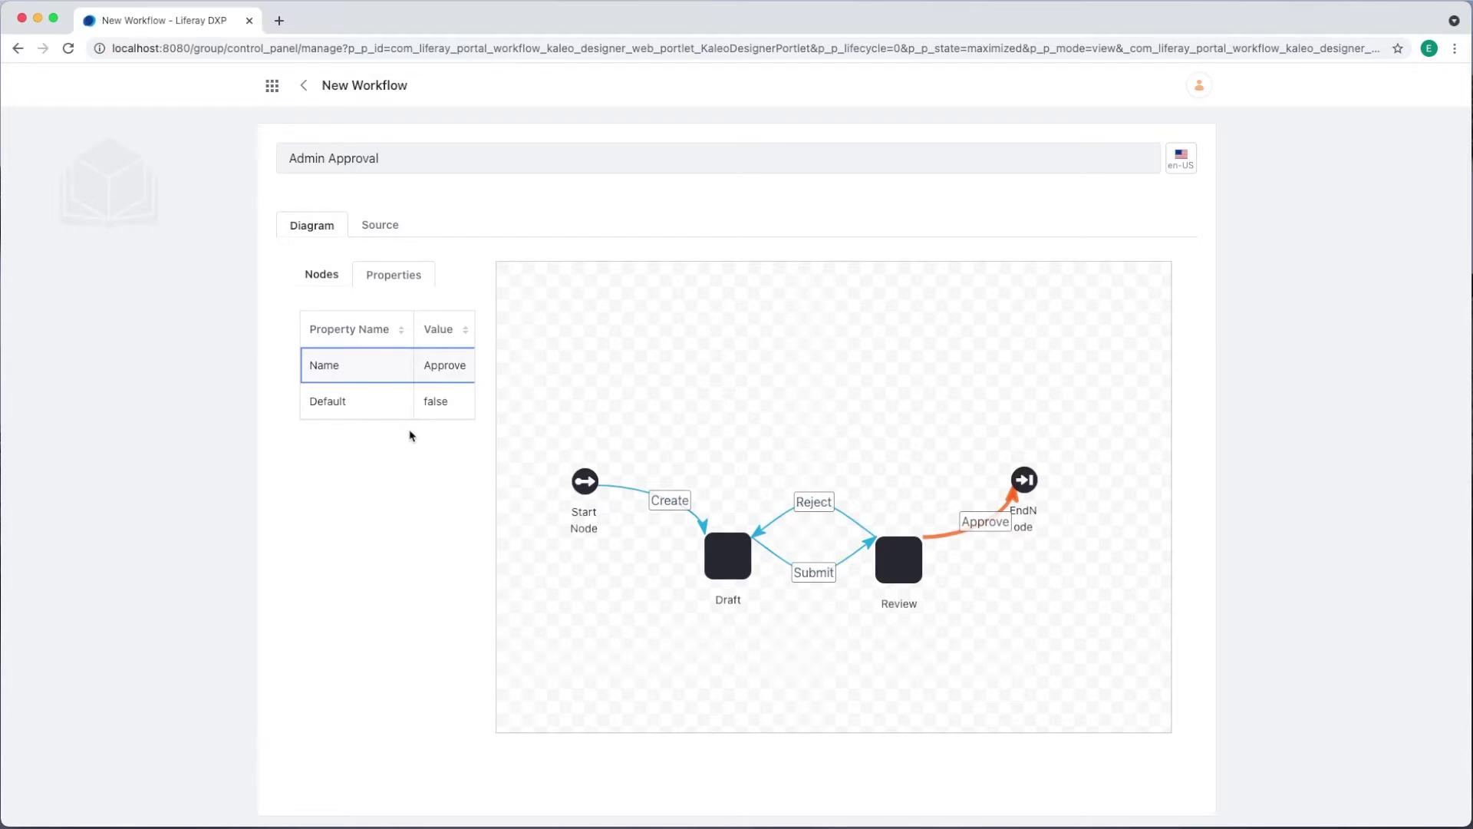
left_click(732, 554)
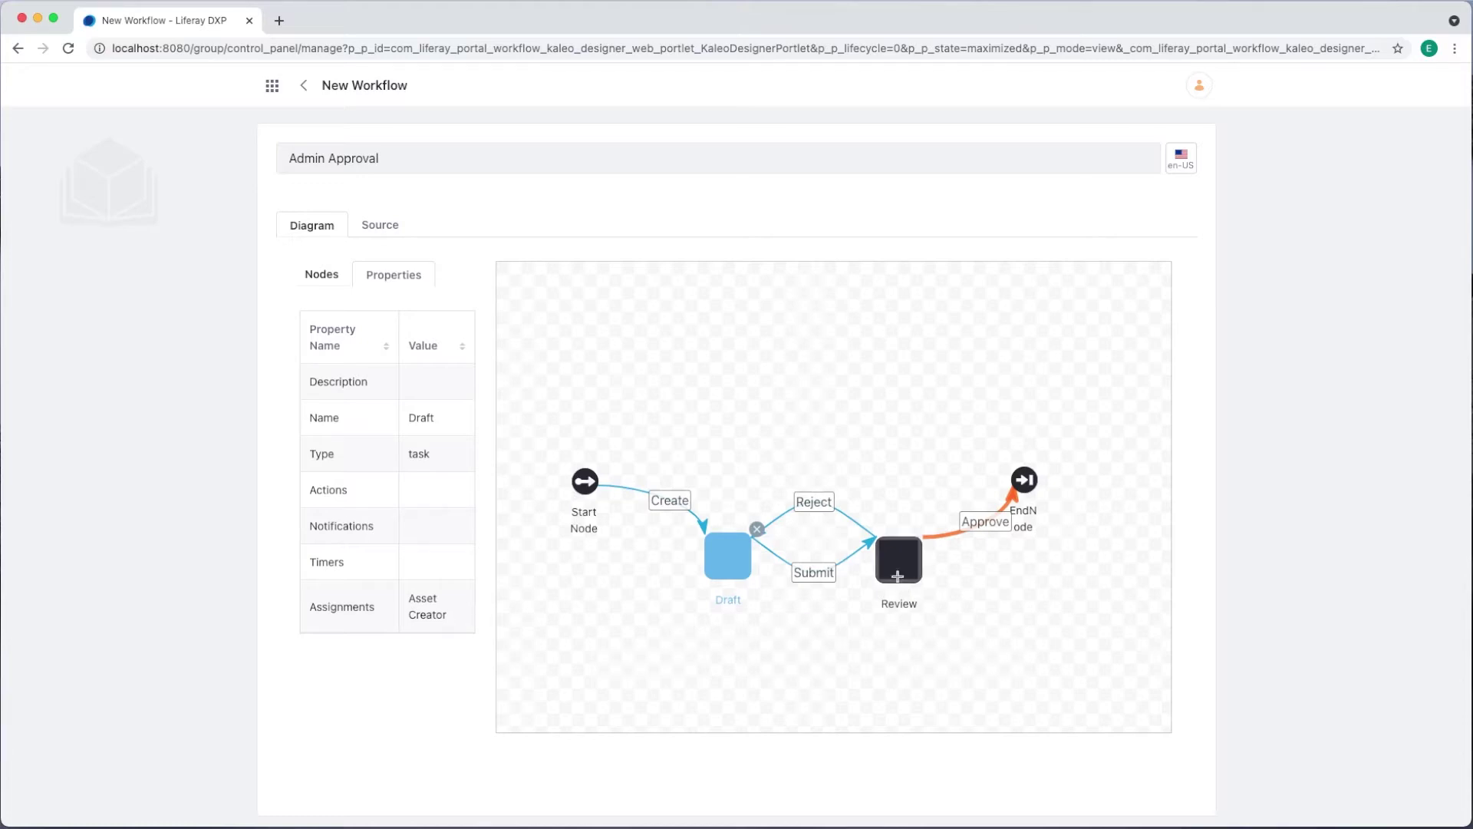
Set the Review task's assignment type to Role and pick Site Administrator
left_click(901, 569)
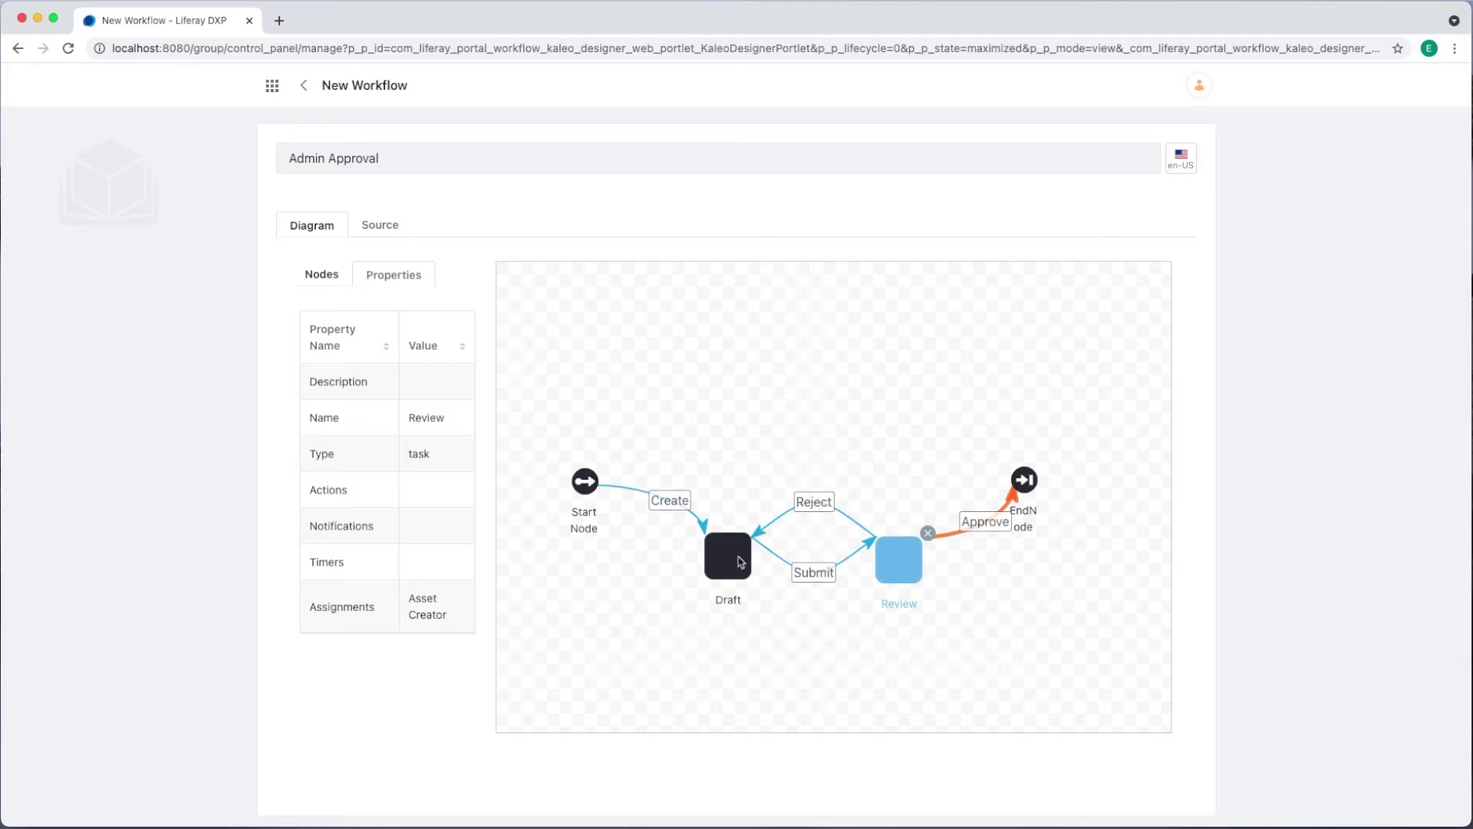
left_click(421, 602)
double_click(439, 620)
left_click(438, 620)
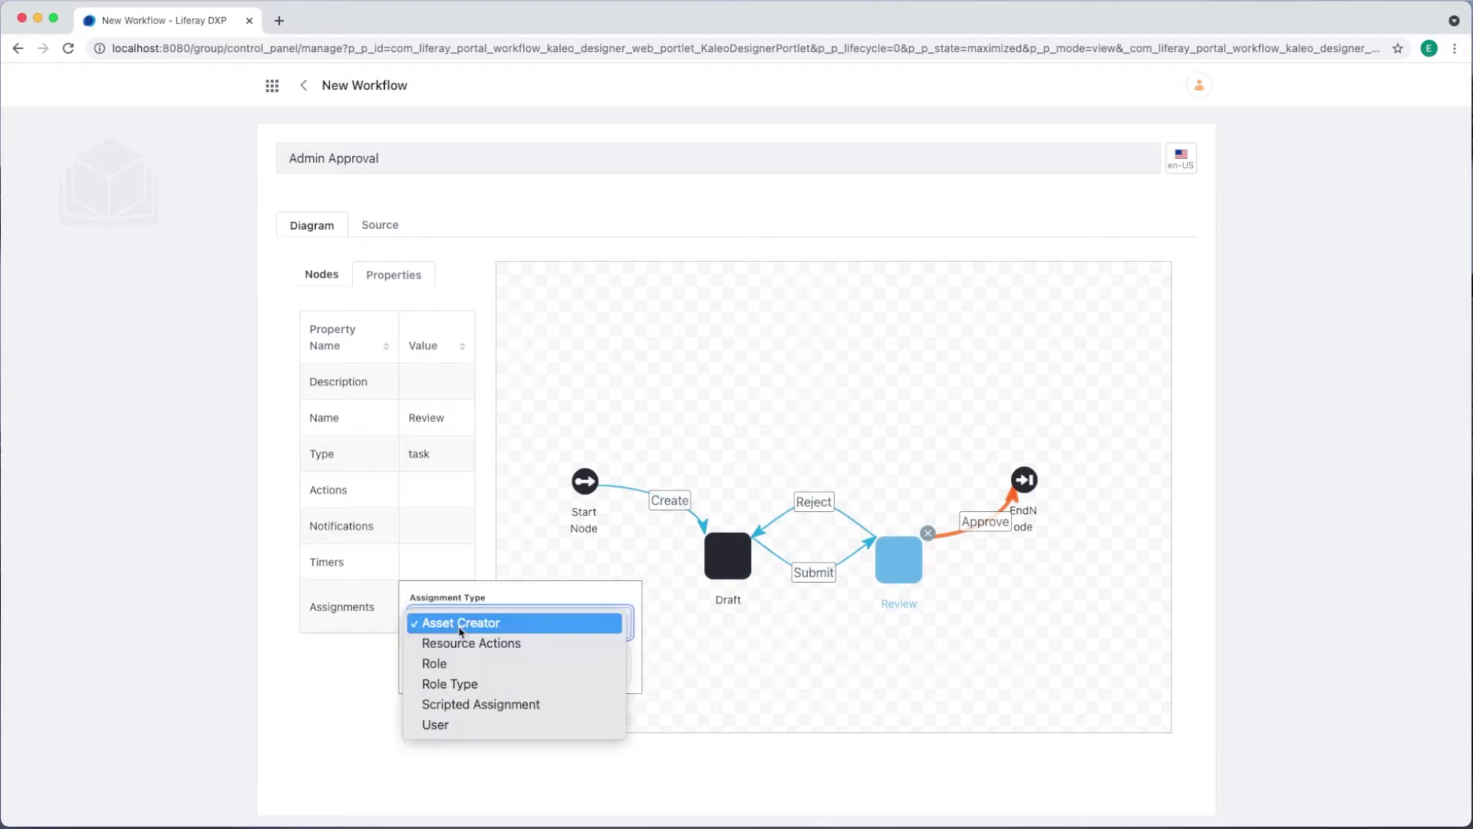
left_click(441, 661)
left_click(440, 691)
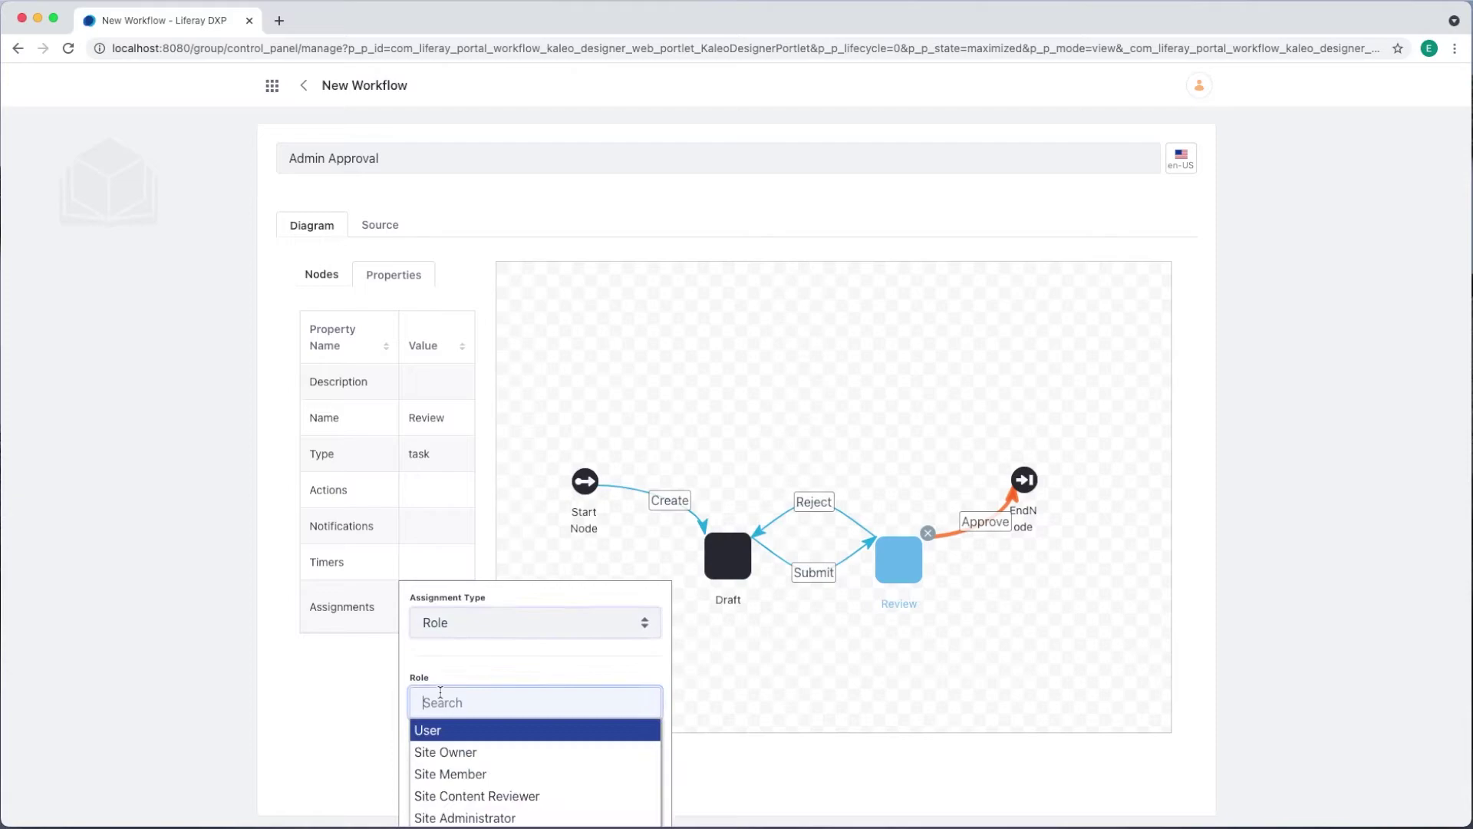
right_click(526, 817)
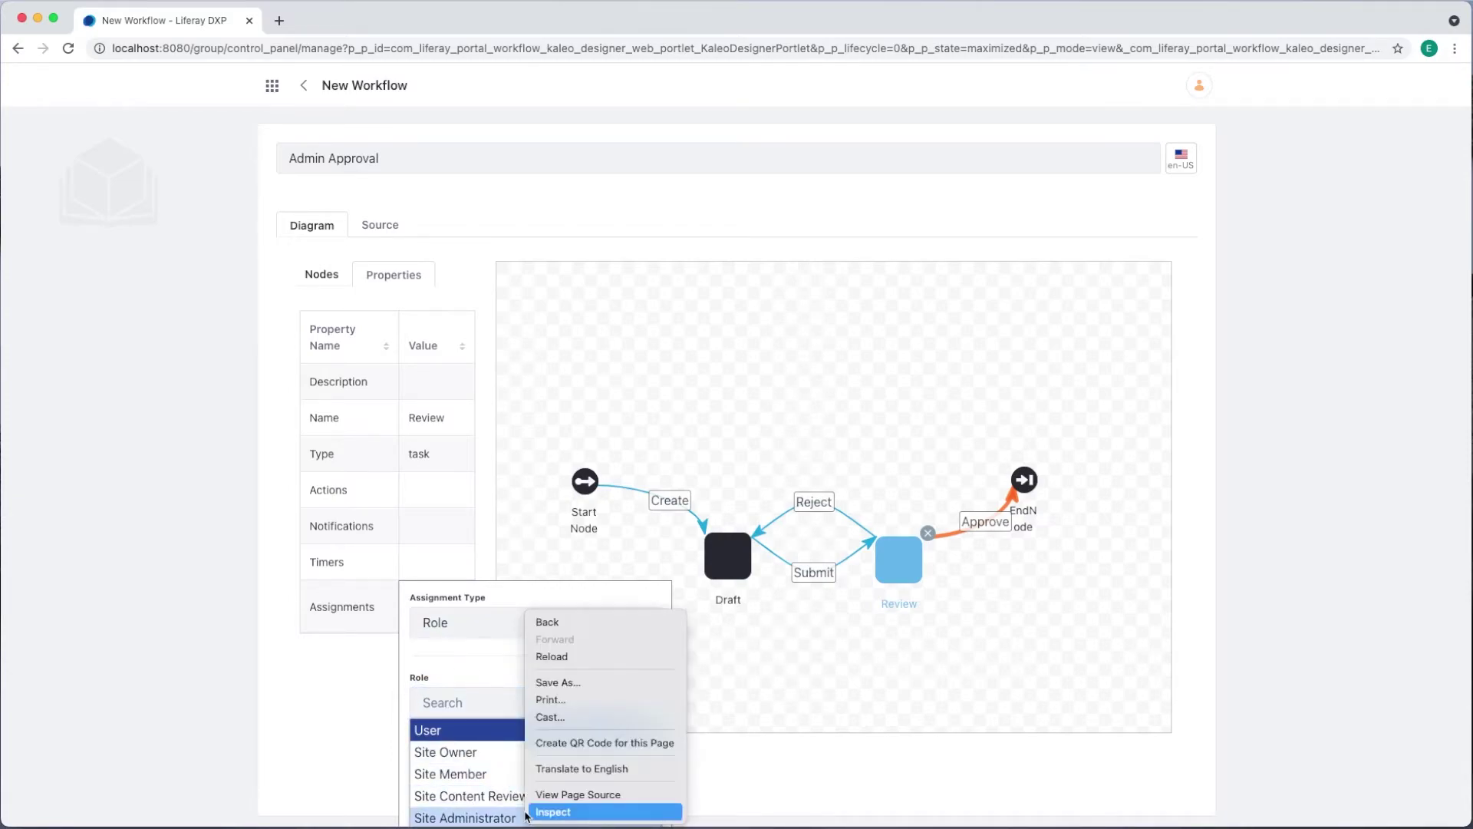
left_click(282, 602)
scroll(499, 693, "down", 3)
left_click(498, 712)
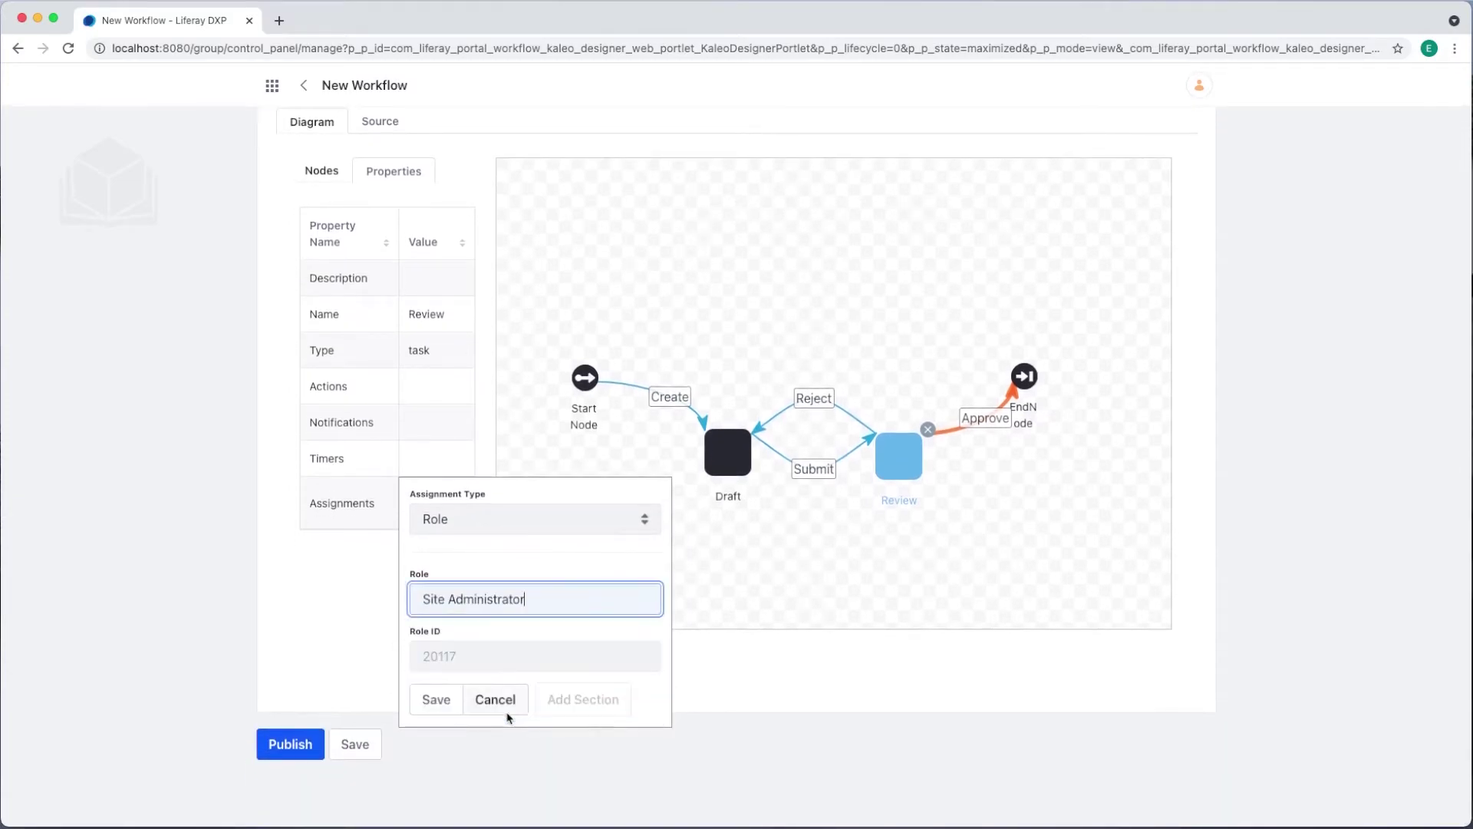
left_click(436, 700)
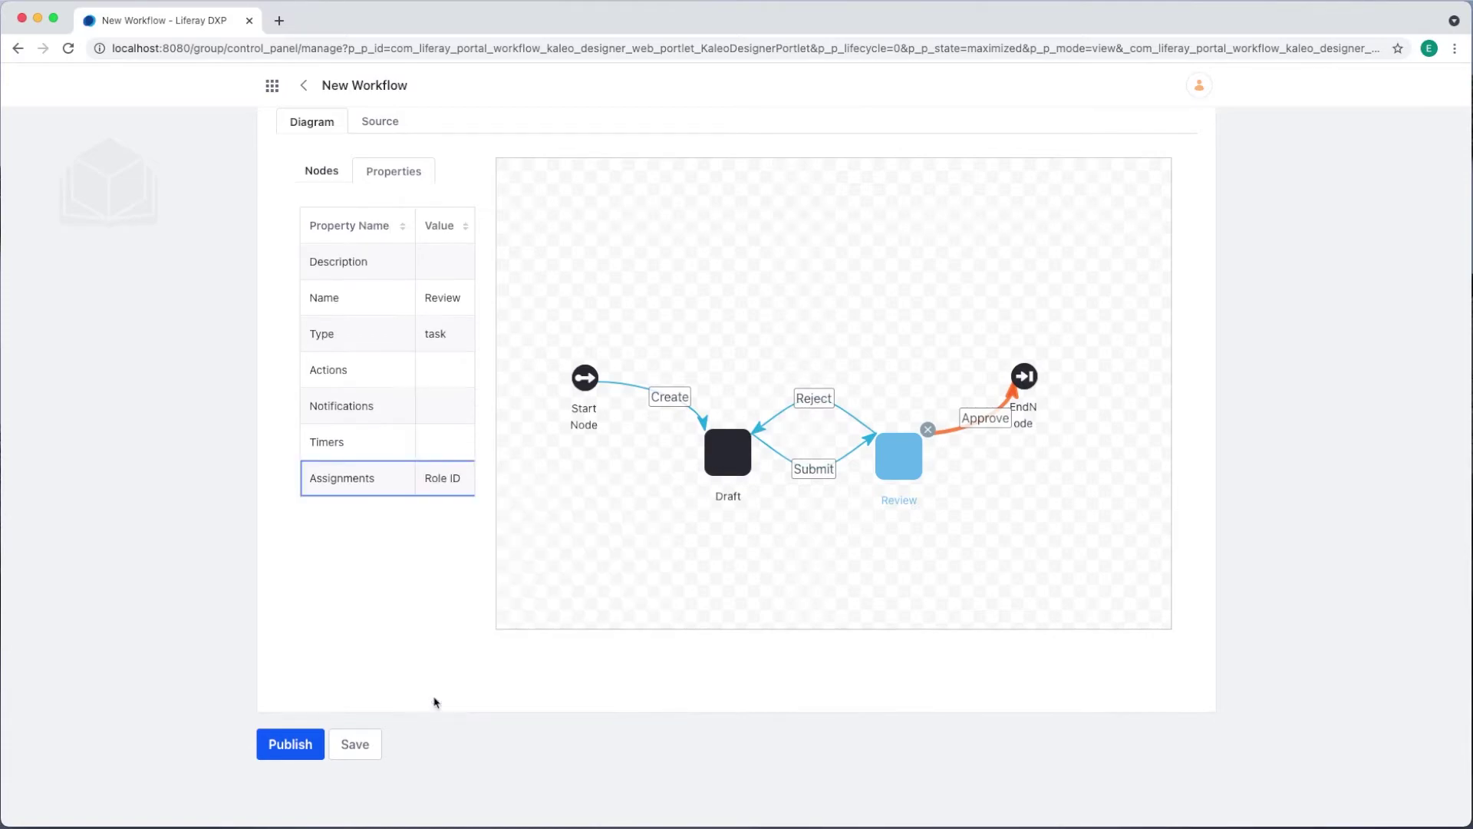
Add a '3 Day Reminder' timer to the Review task with its duration scale in days
left_click(439, 451)
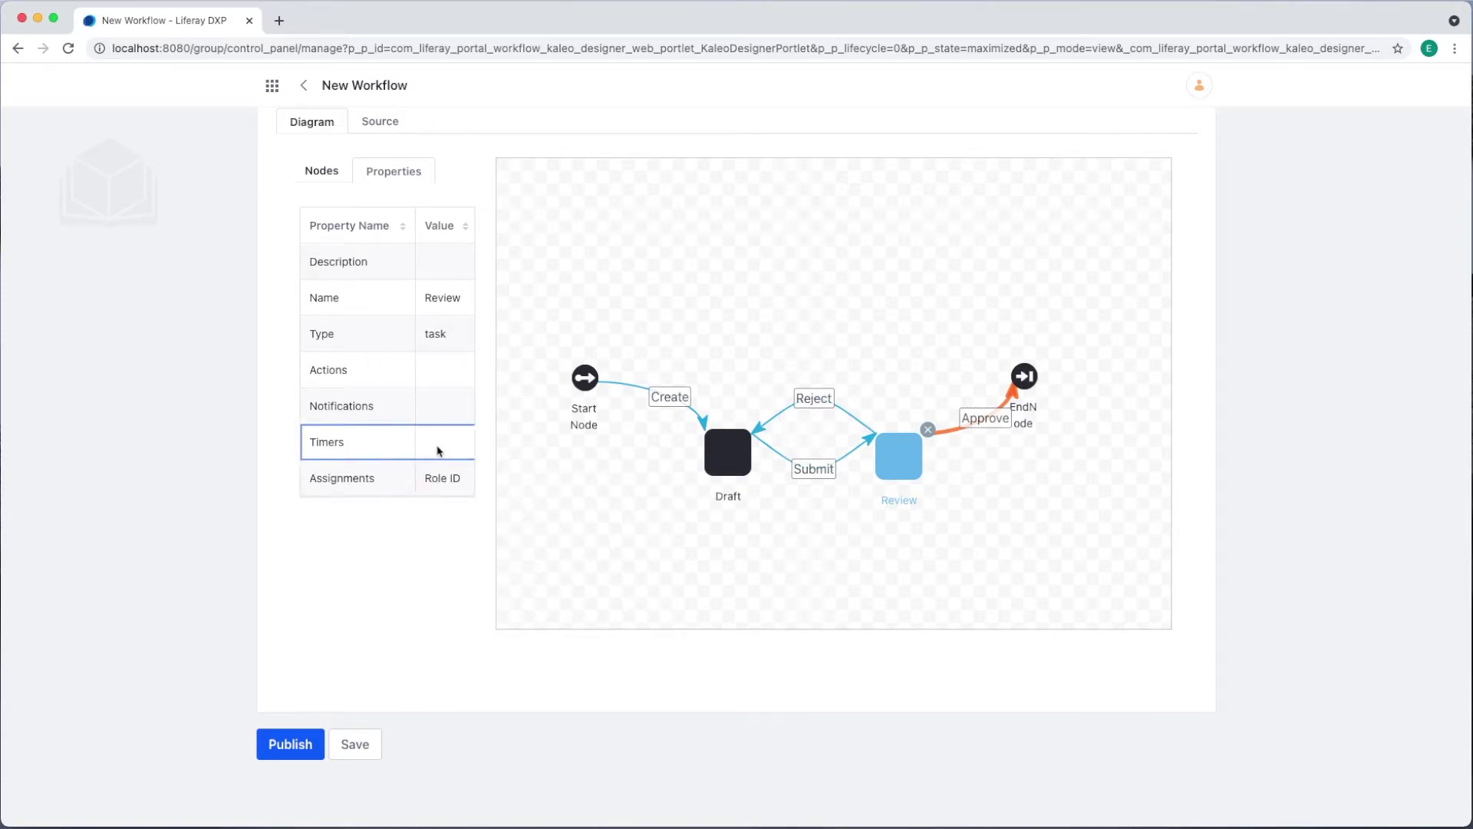
left_click(439, 451)
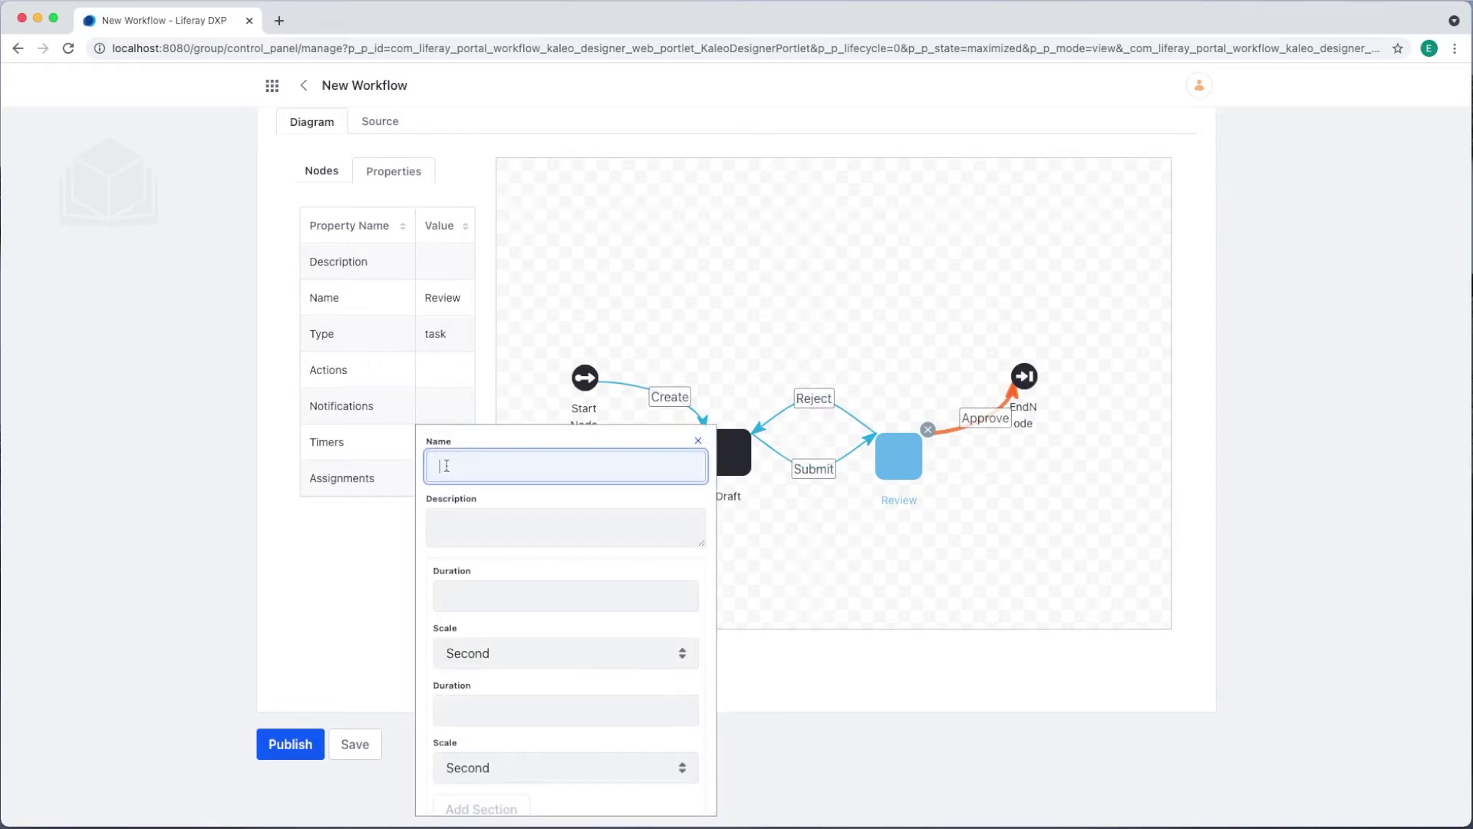
type("3 Day Reminder")
left_click(445, 588)
type("2")
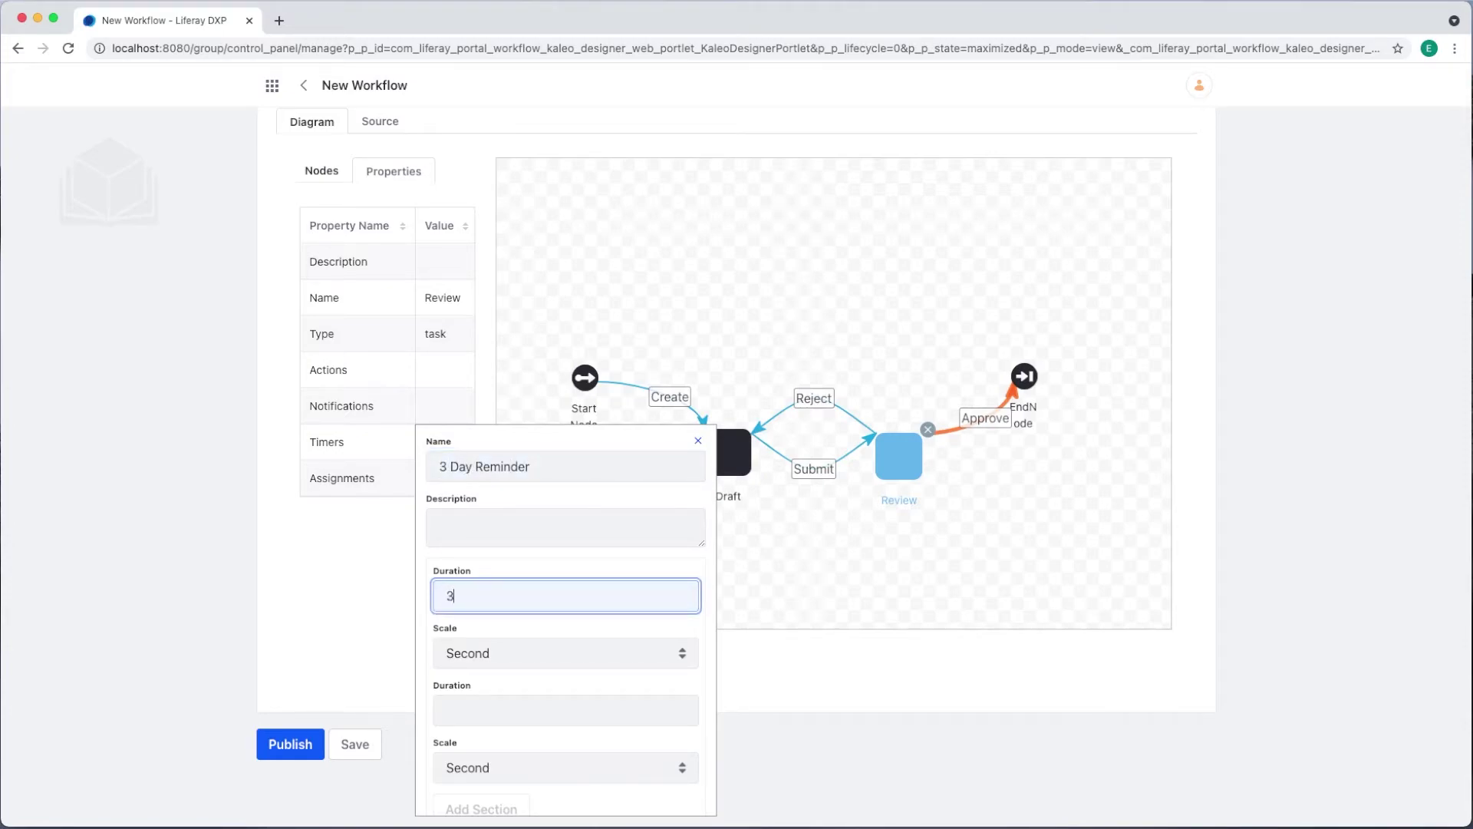
left_click(503, 664)
left_click(468, 707)
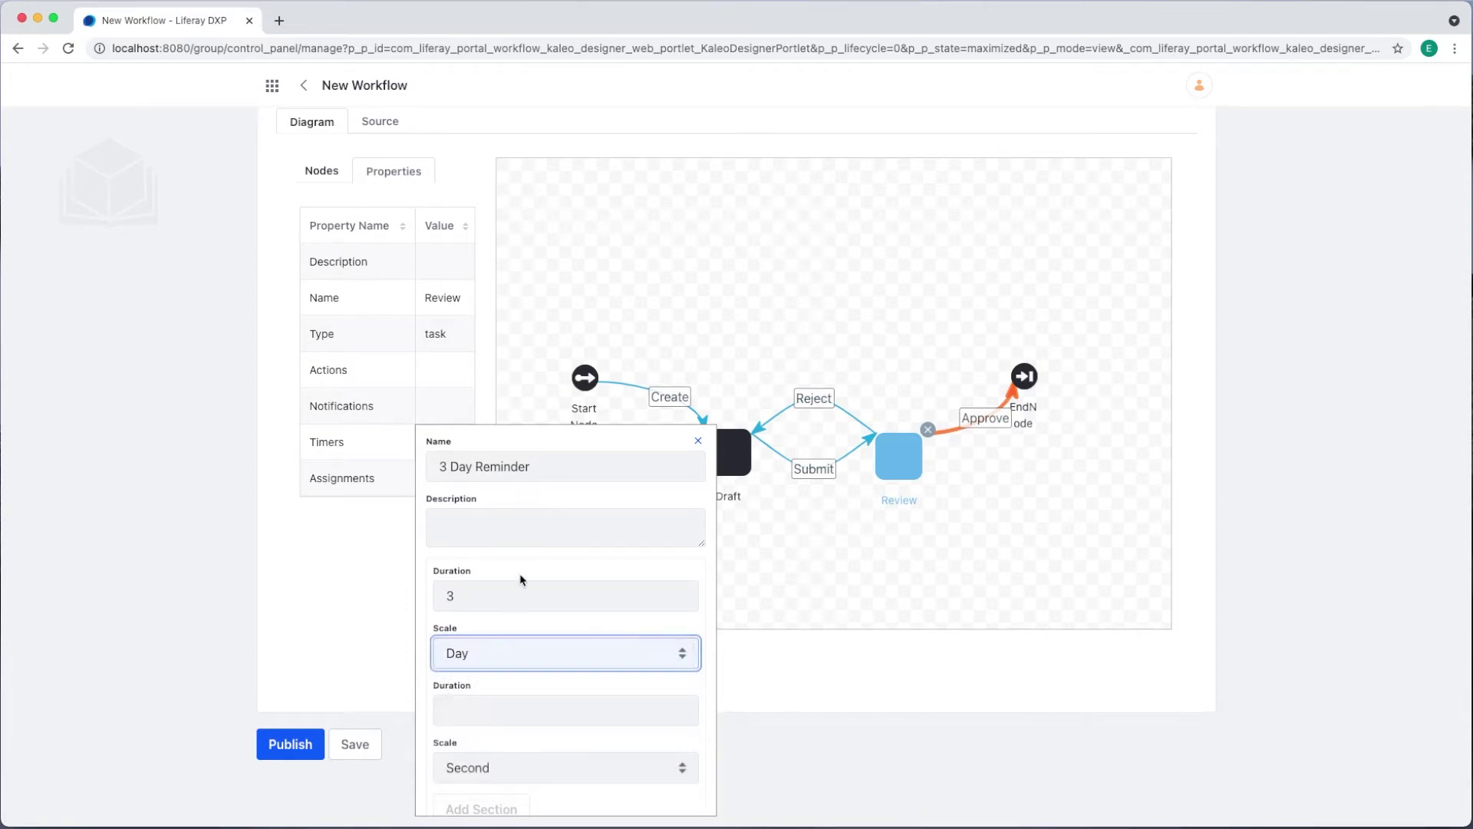
Make the timer a Notification with a Text template reading 'Please review the asset'
scroll(521, 574, "down", 3)
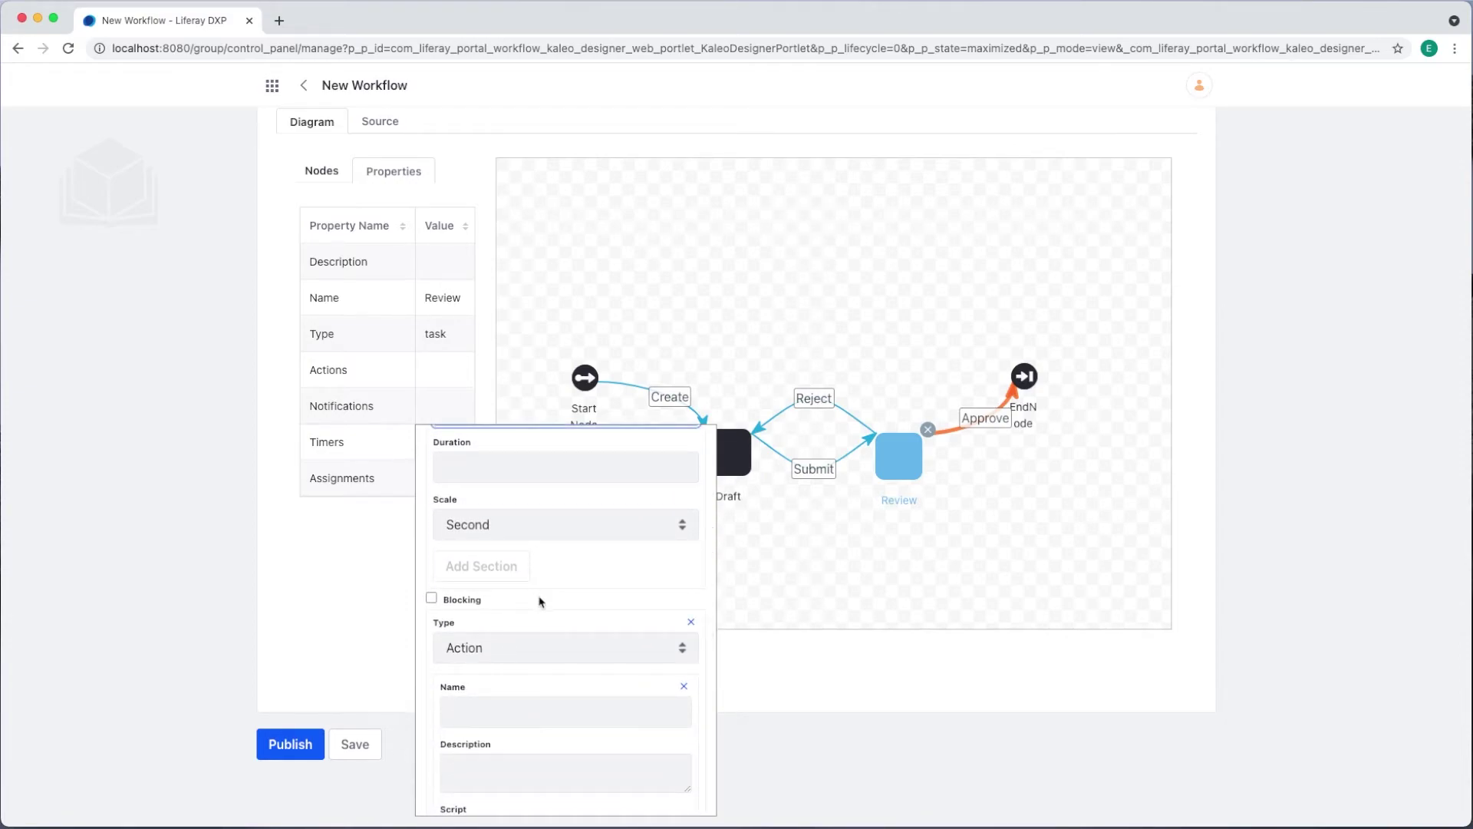
left_click(474, 658)
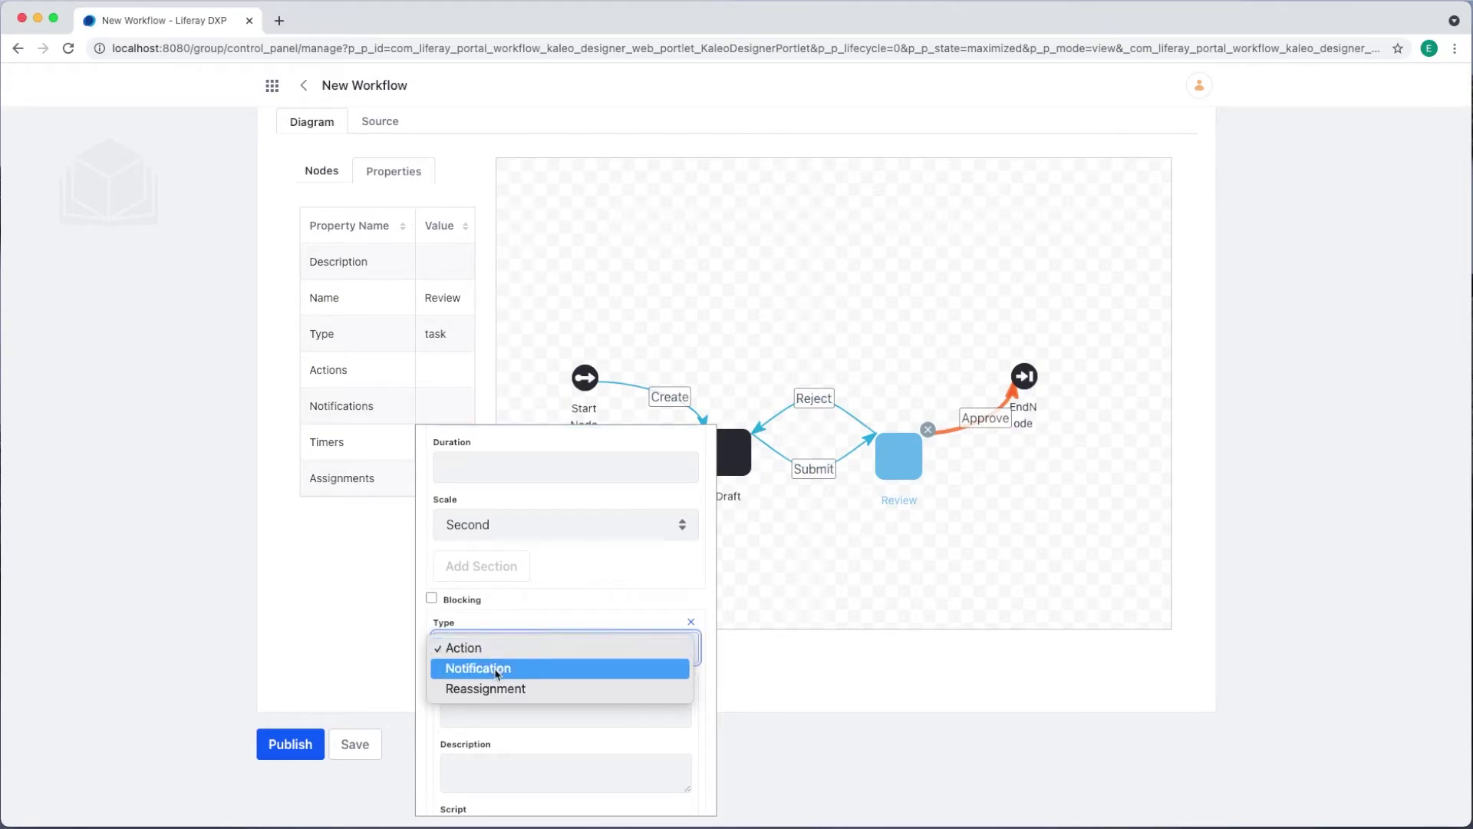
left_click(496, 669)
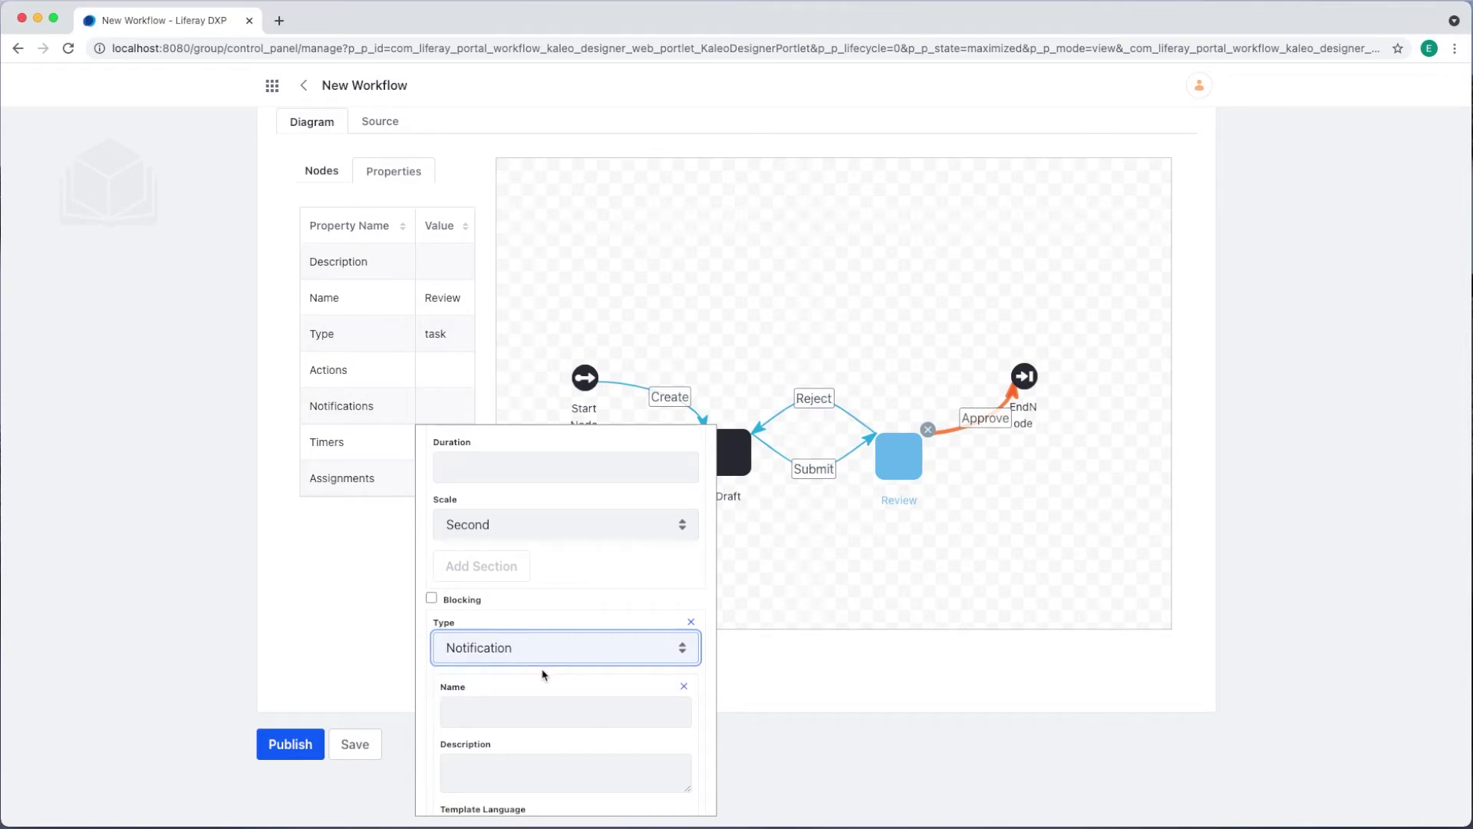
scroll(544, 674, "down", 5)
left_click(500, 600)
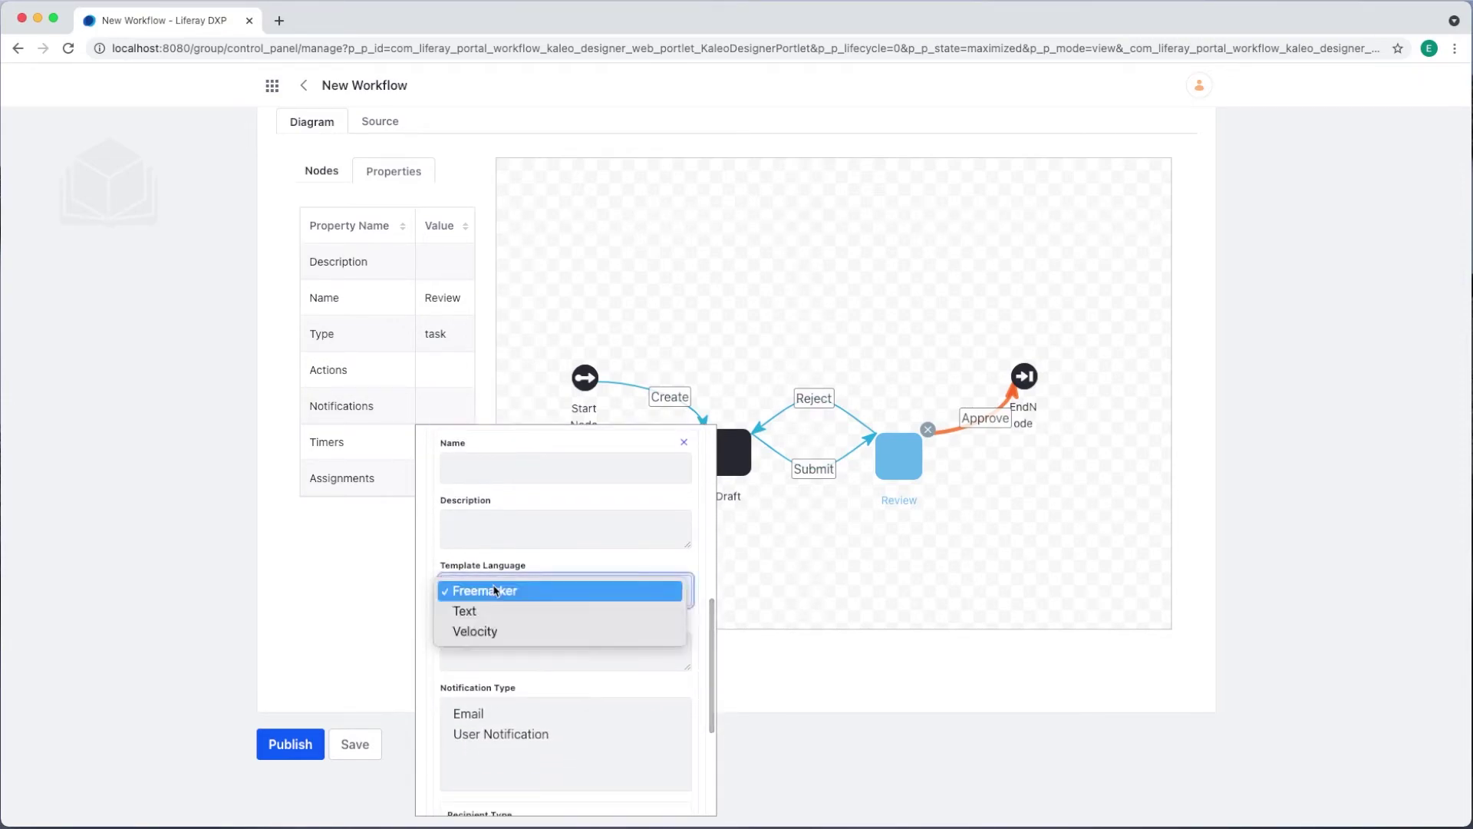
left_click(491, 620)
left_click(489, 659)
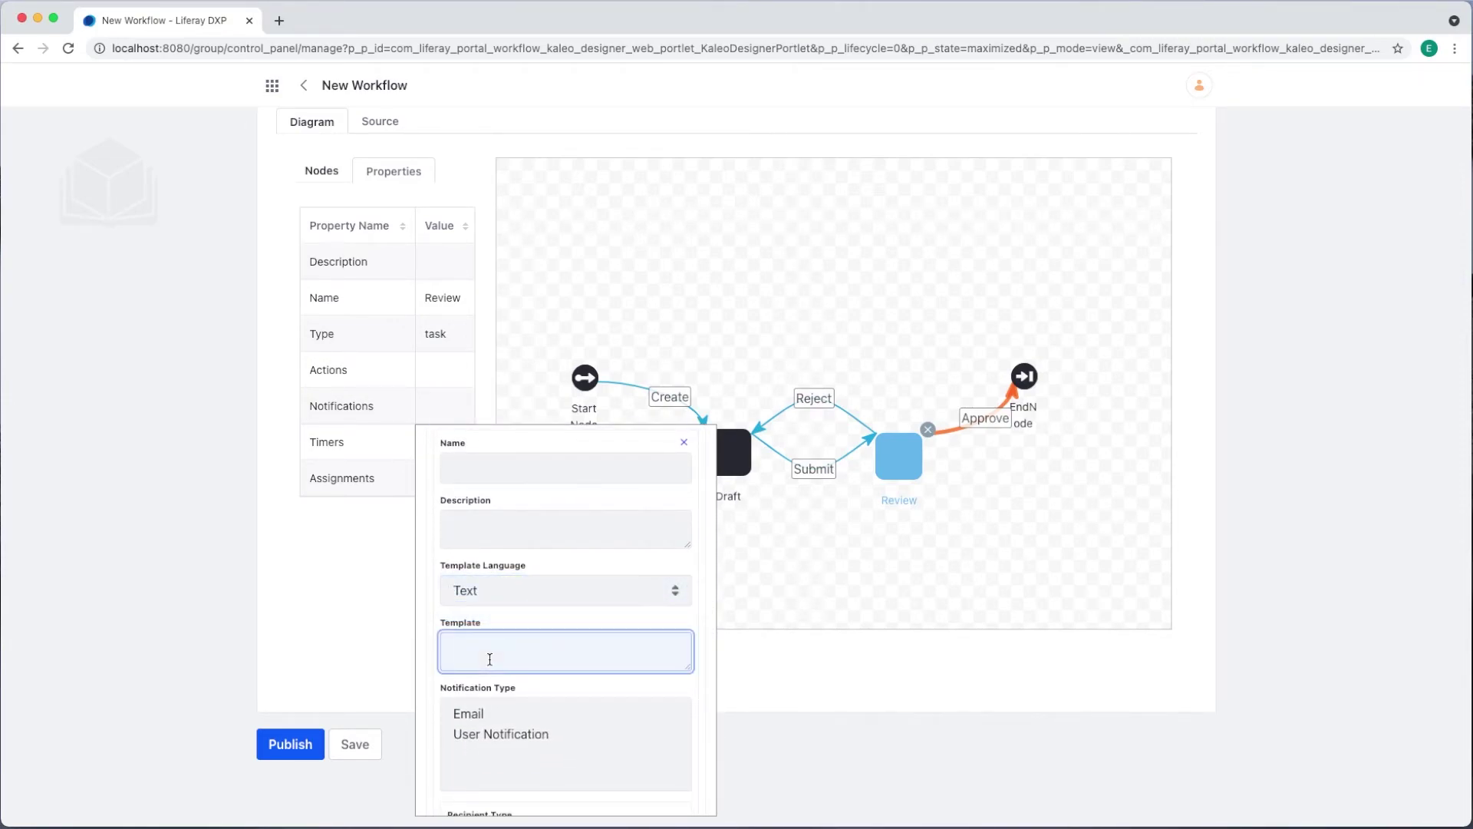
type("Please review the asset")
Send the reminder as a User Notification to the Site Administrator role
scroll(571, 663, "down", 3)
left_click(522, 630)
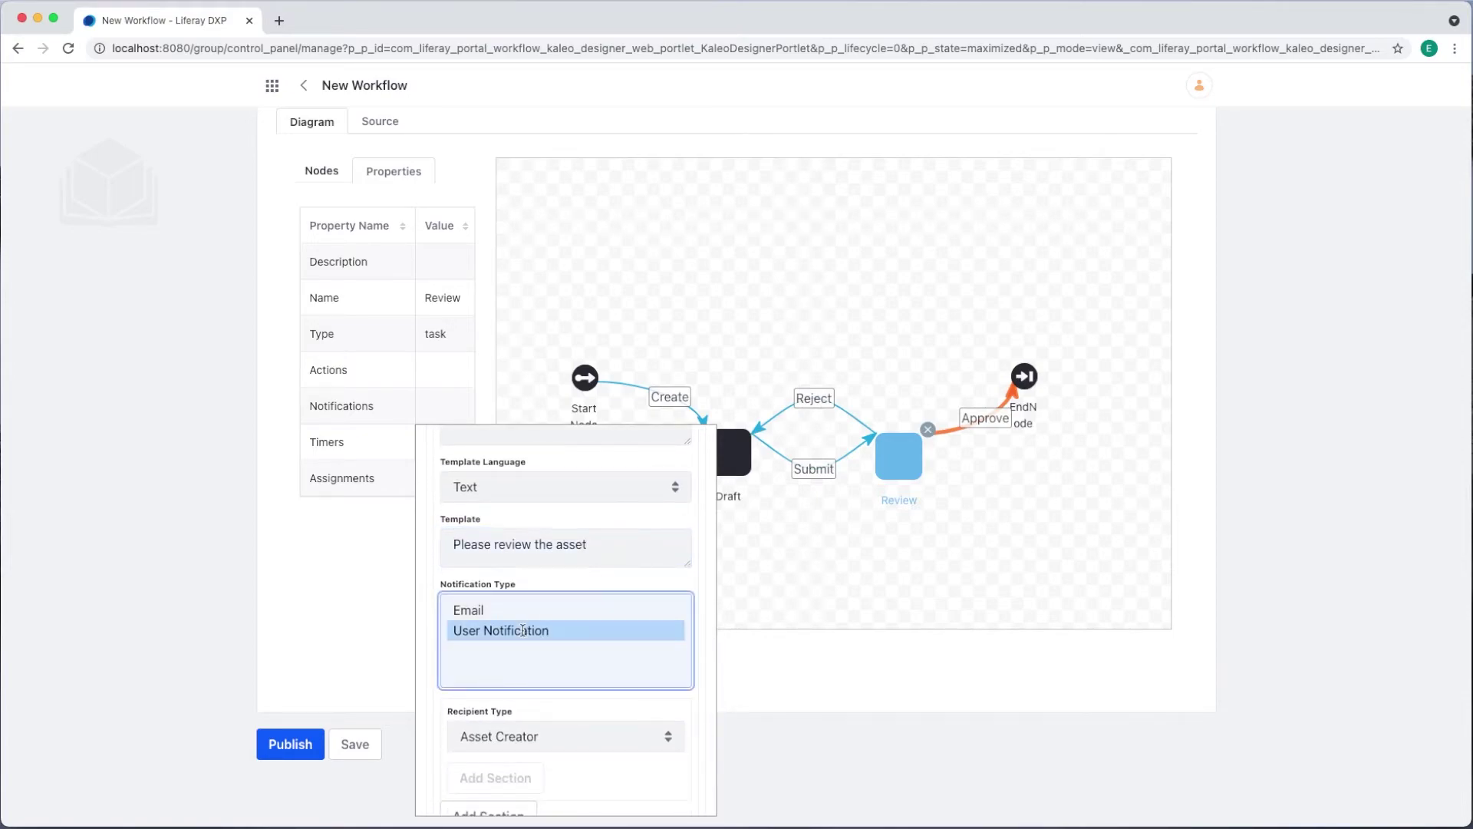
scroll(515, 535, "down", 2)
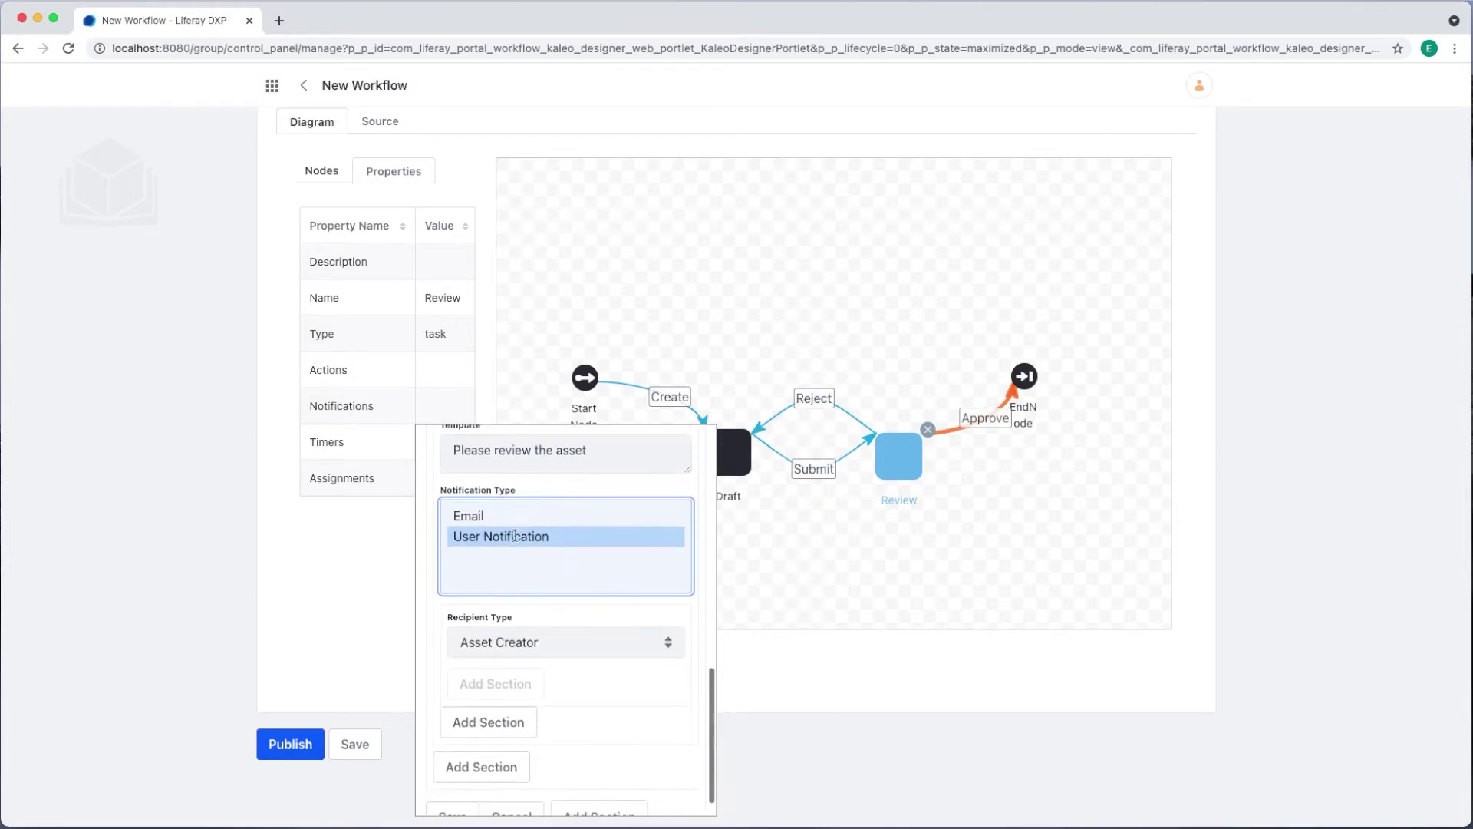
left_click(548, 643)
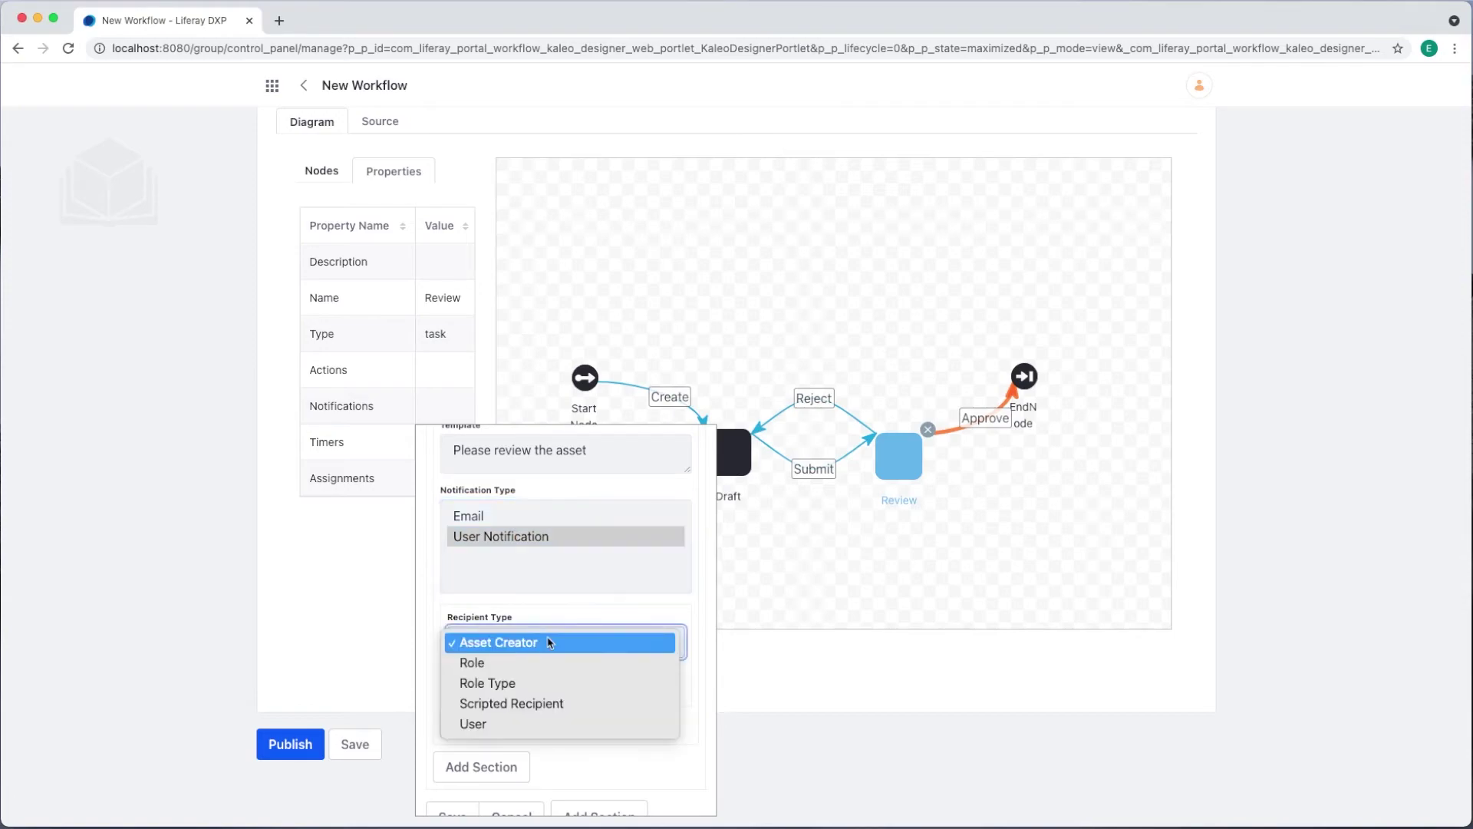
left_click(540, 666)
left_click(537, 707)
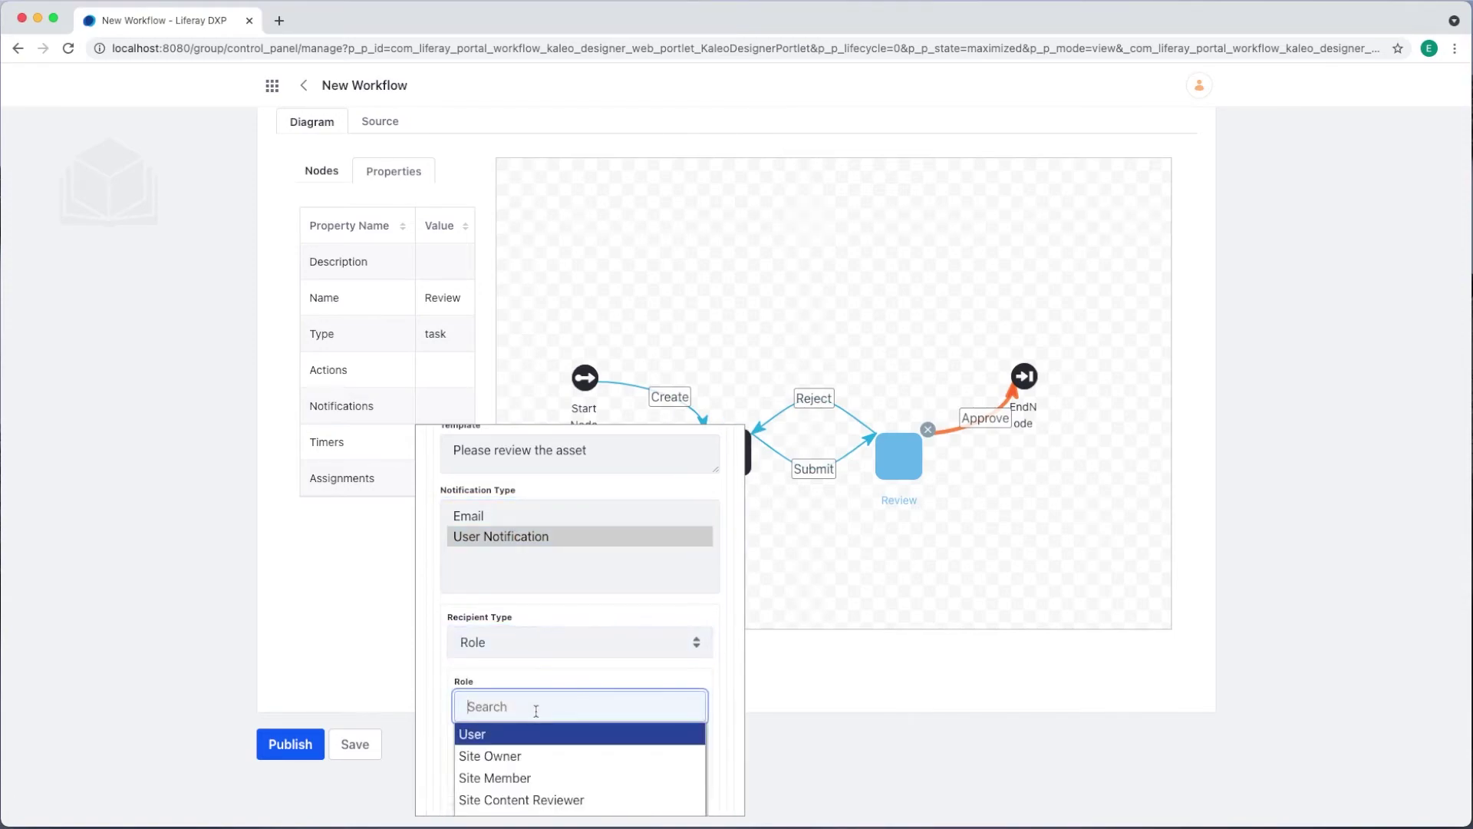
scroll(543, 753, "down", 3)
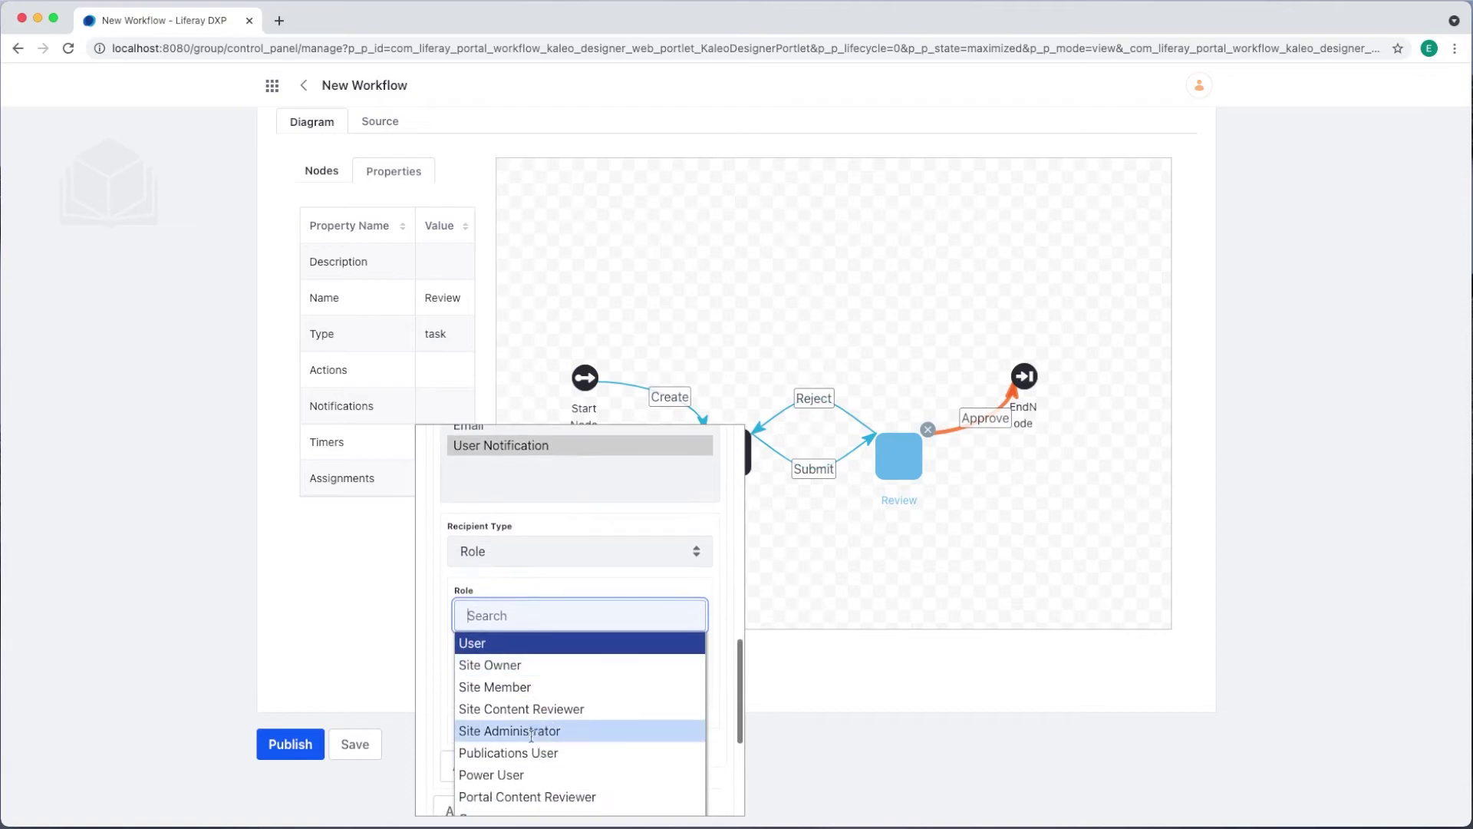
left_click(537, 731)
scroll(456, 675, "down", 3)
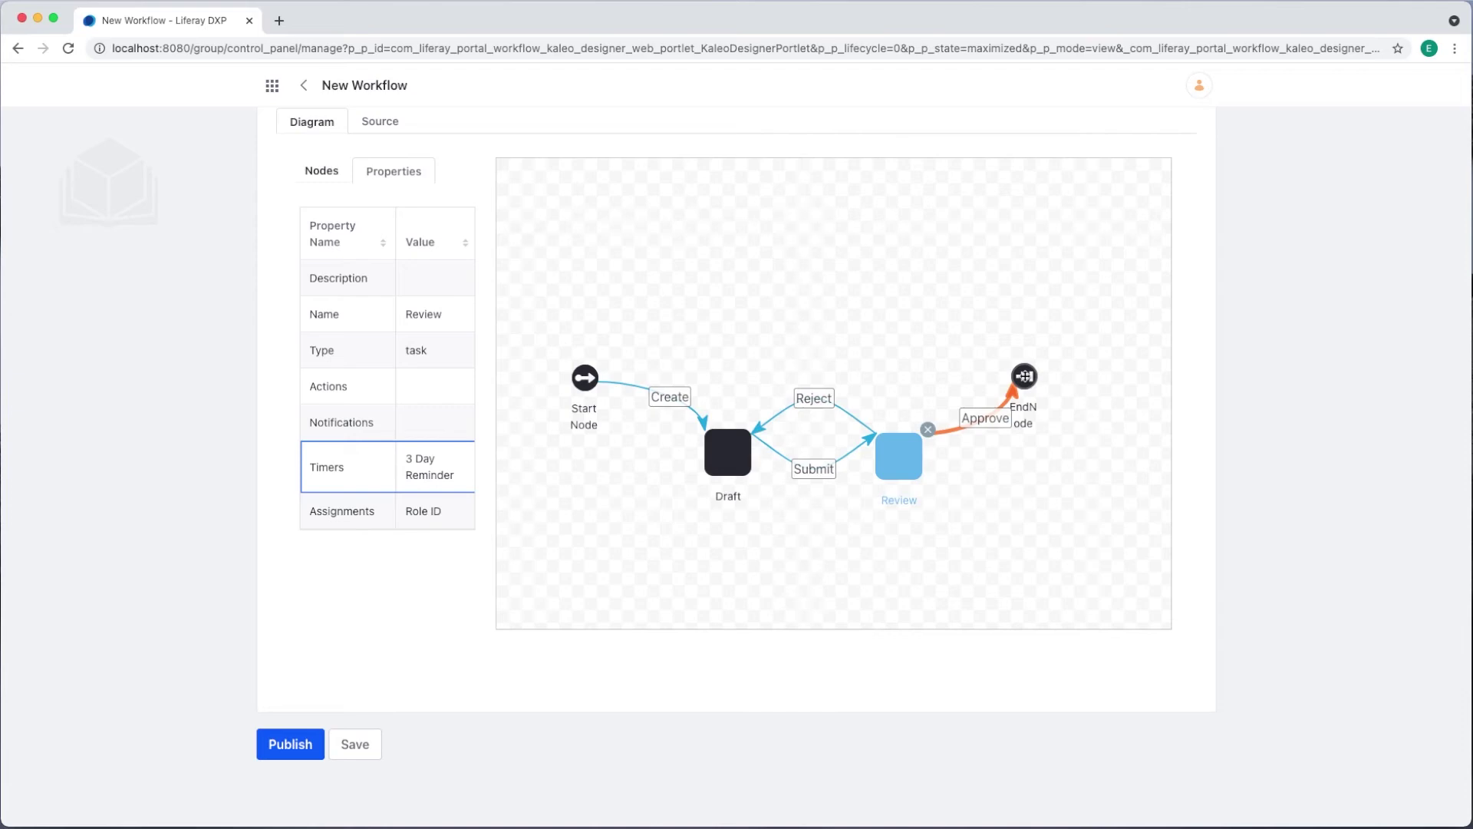
Give the End node an 'Approved' Text user notification reading 'Asset has been approved'
left_click(1024, 376)
left_click(432, 319)
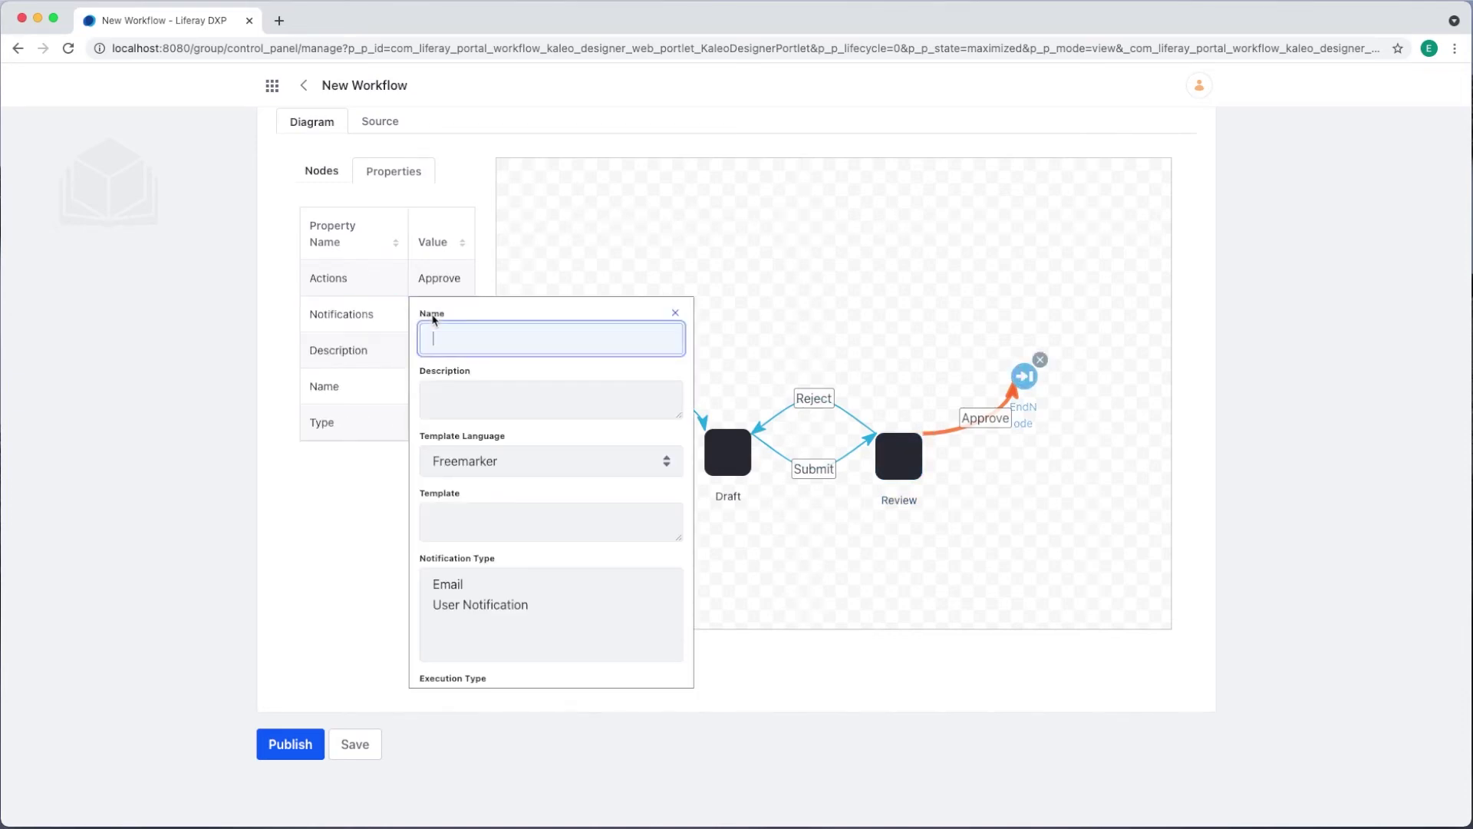
type("Approved")
left_click(465, 470)
left_click(468, 482)
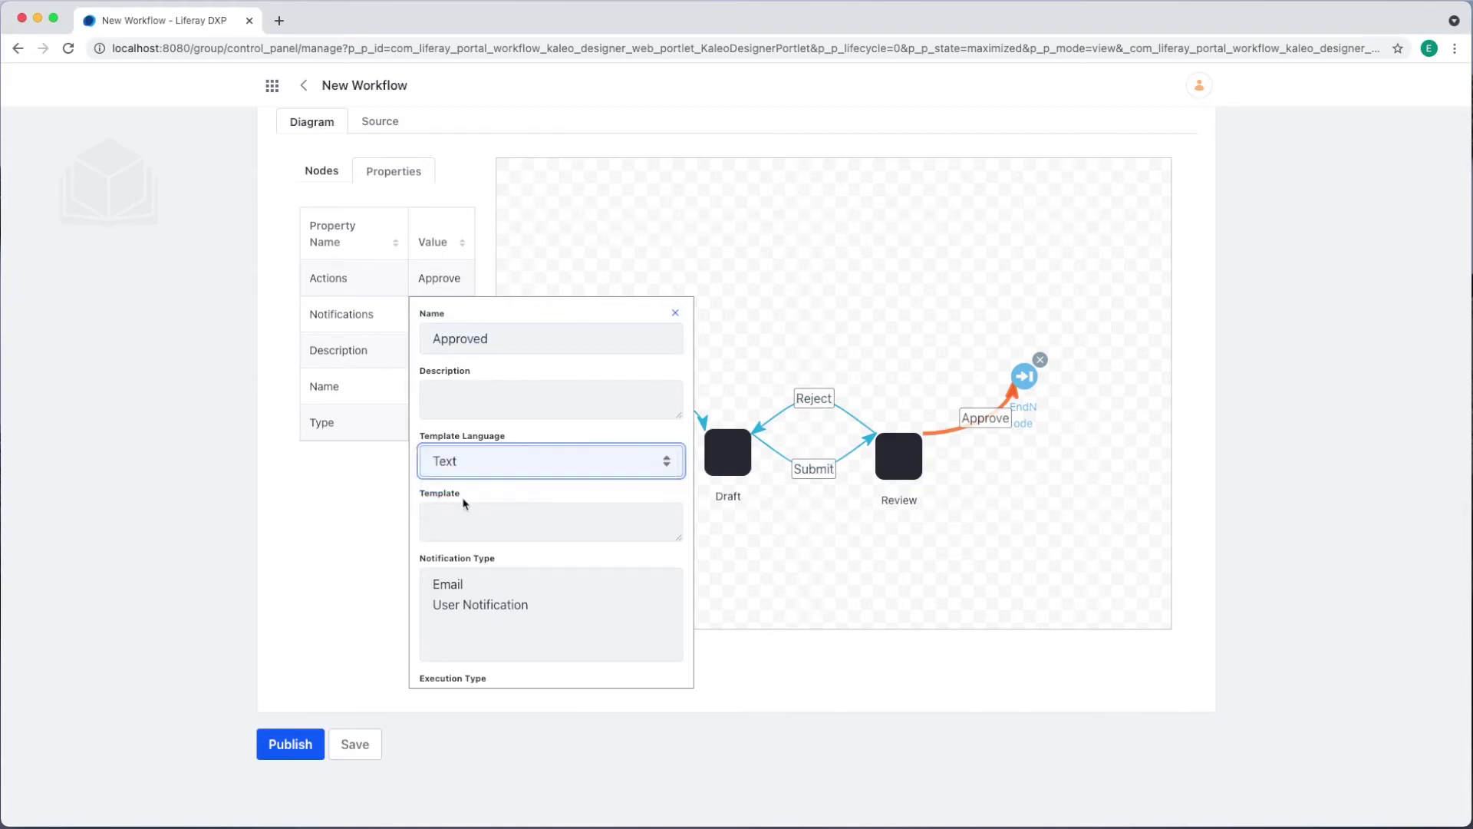
left_click(465, 518)
type("As")
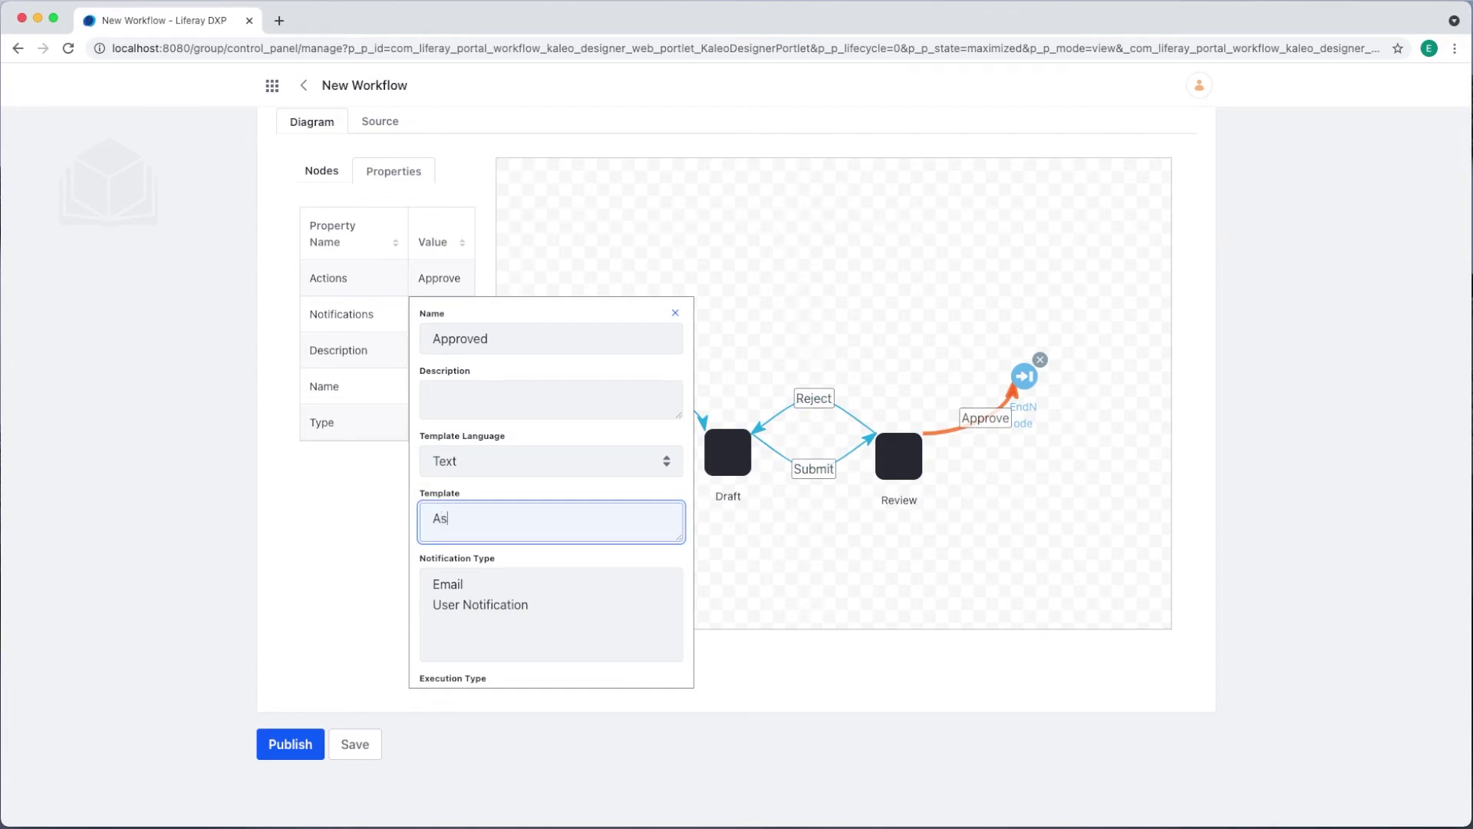
type("se")
key("BackSpace")
type("set has been approved")
left_click(471, 606)
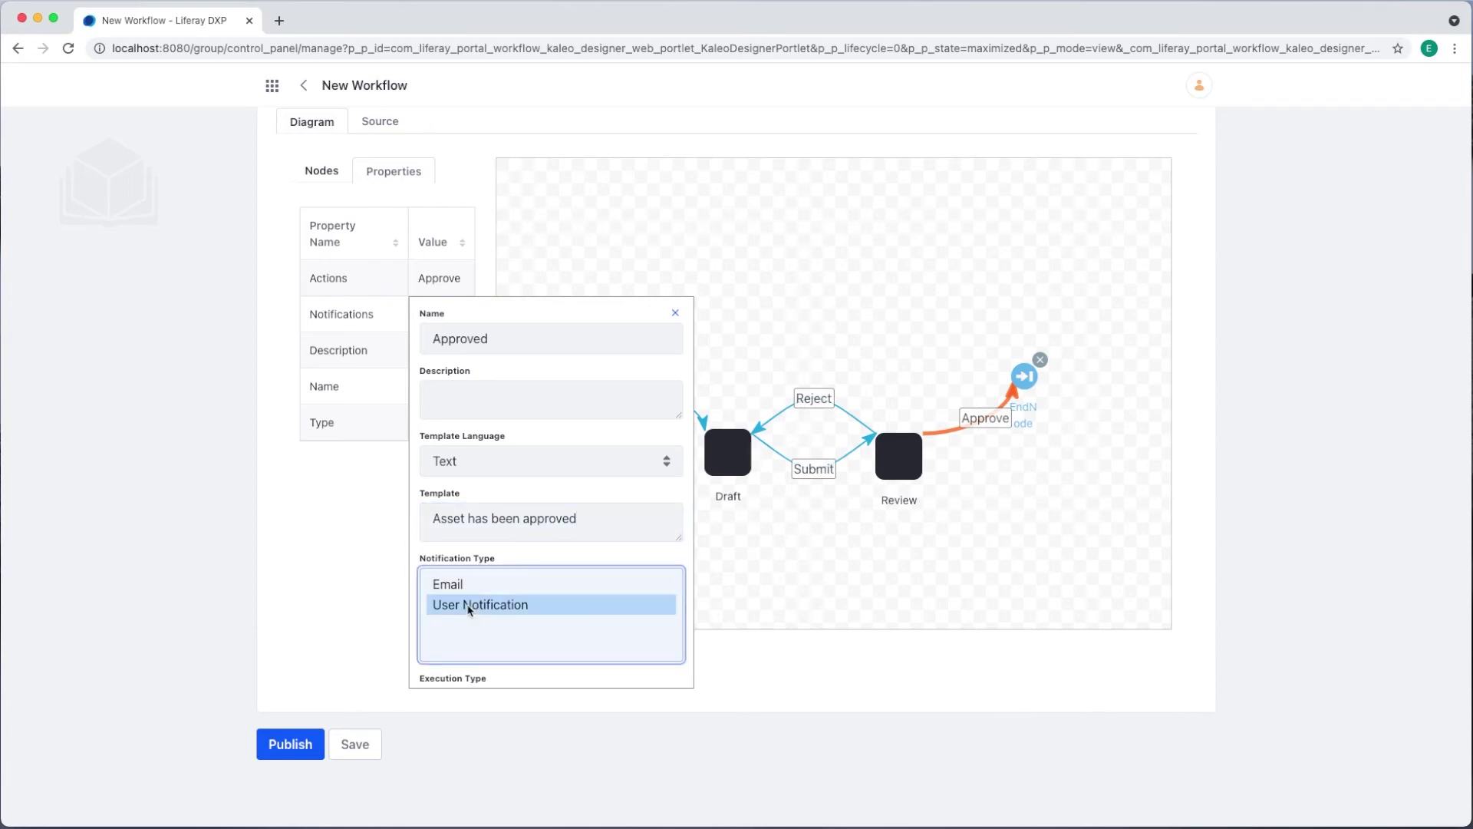
scroll(543, 501, "down", 5)
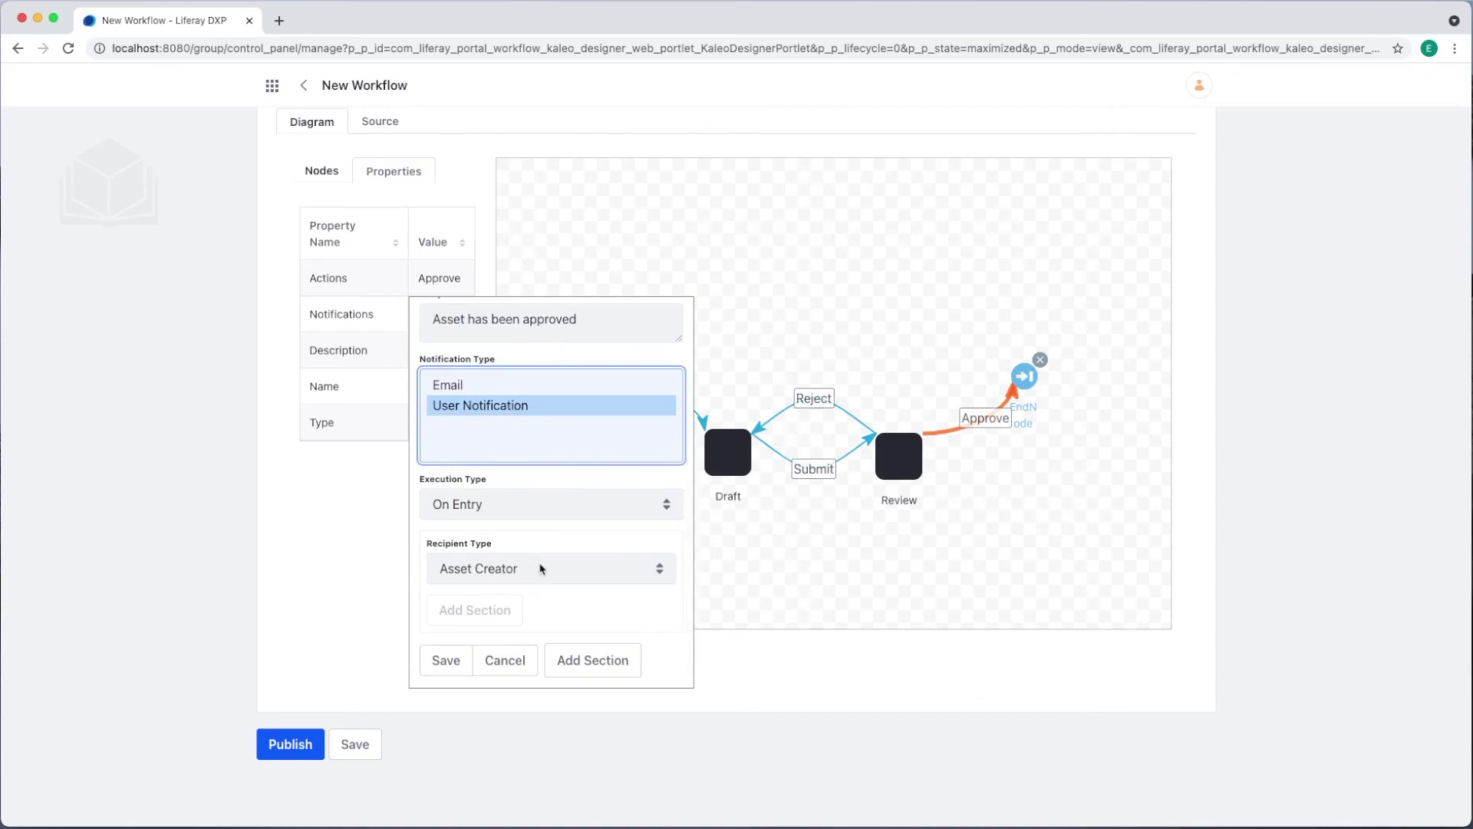
left_click(446, 660)
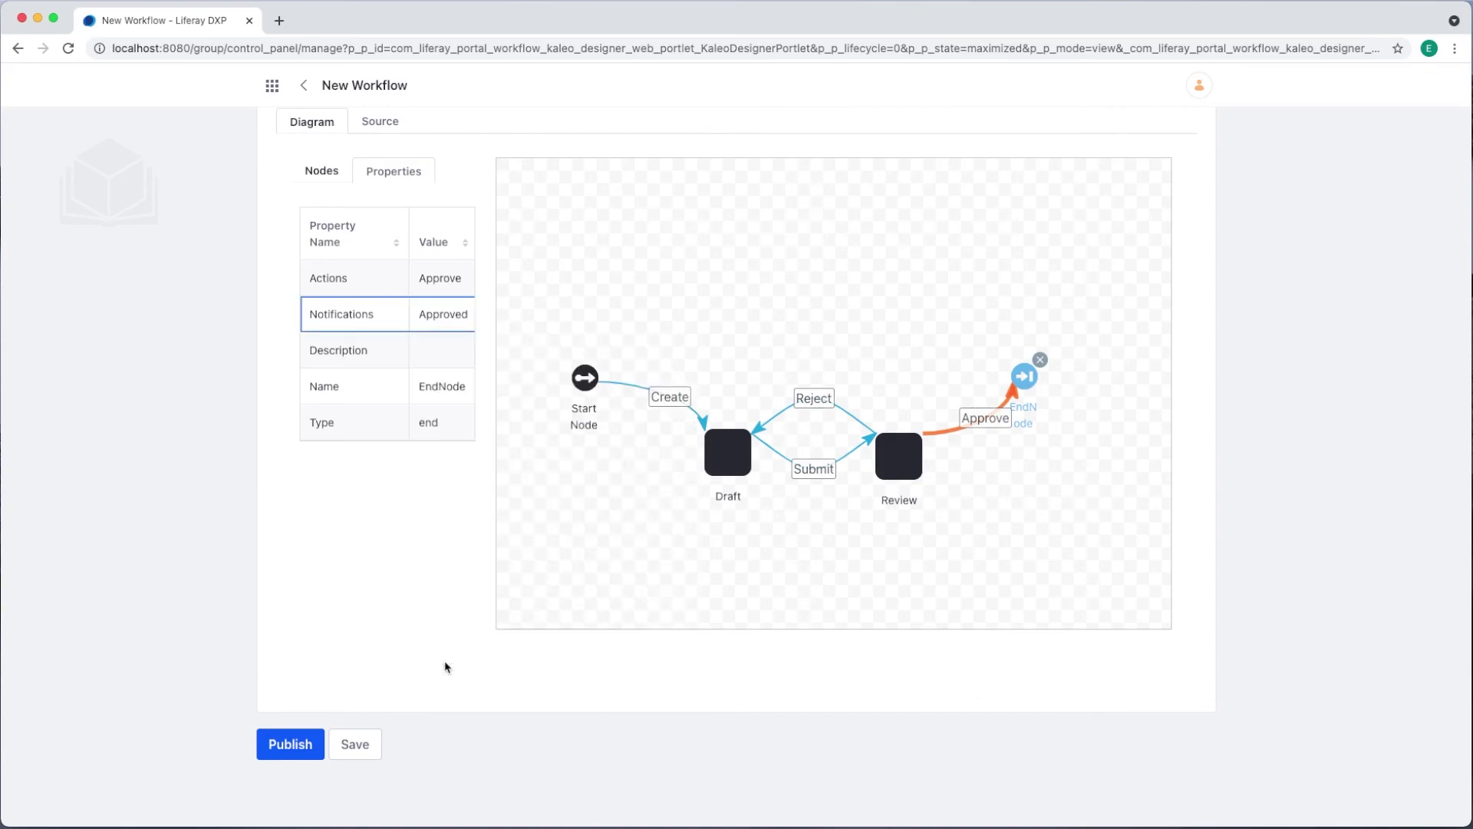
Publish the Admin Approval workflow
left_click(295, 744)
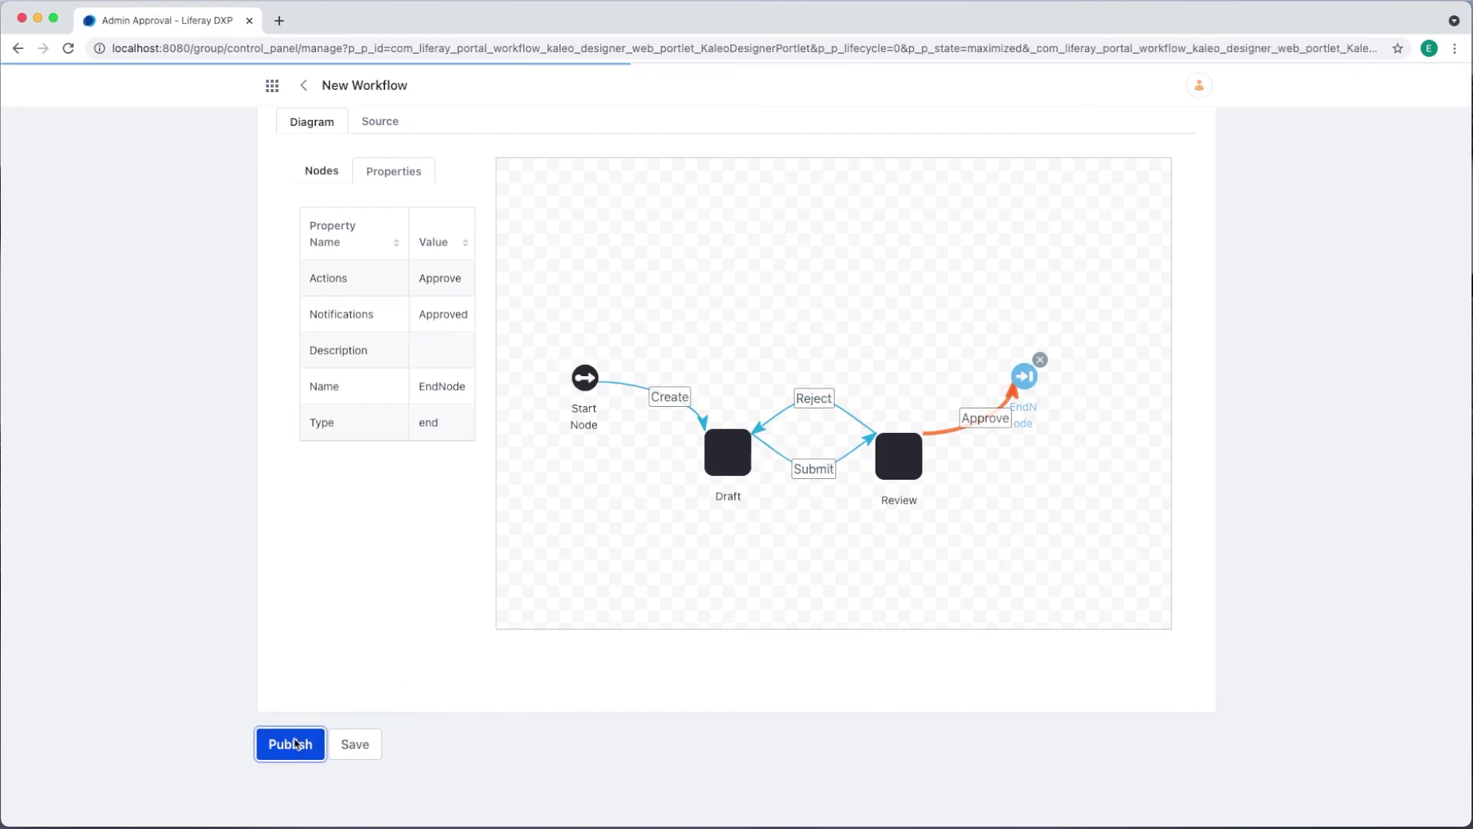